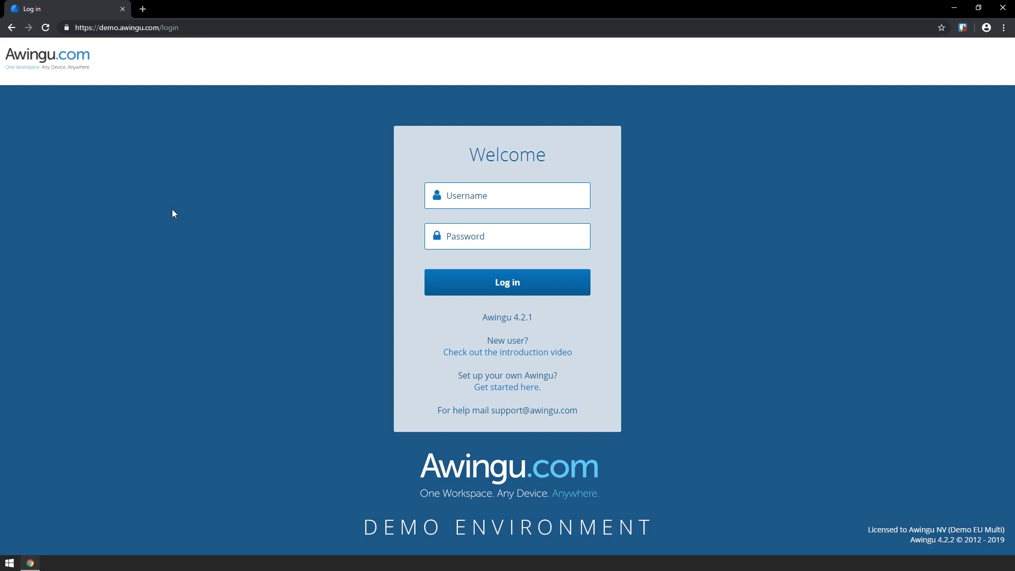
Log in to the Awingu demo environment with the demo username and password
text(vanootek)
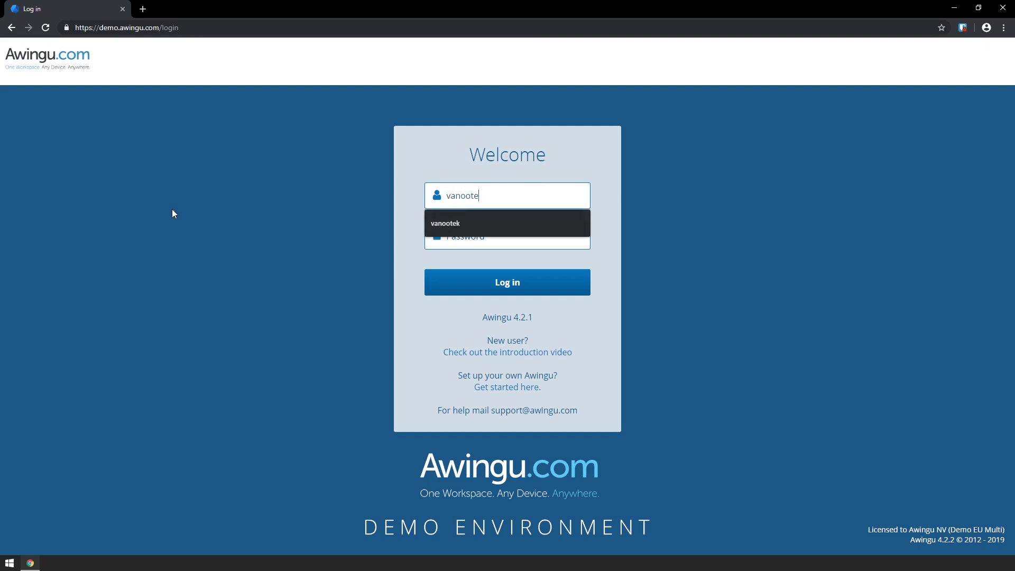
key(Tab)
text(••••••)
key(Return)
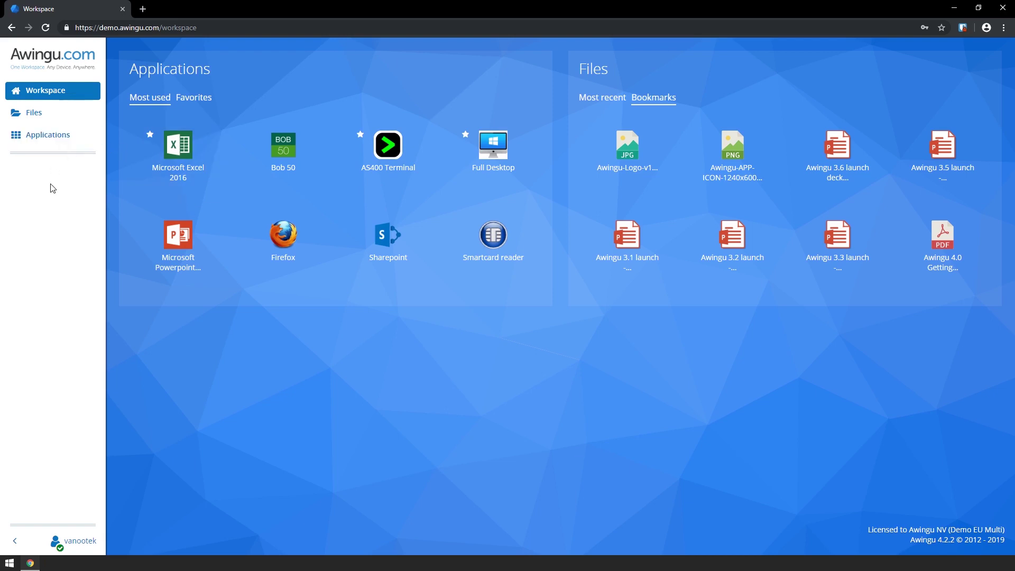
Collapse, expand, fully hide and then restore the navigation sidebar
click(18, 541)
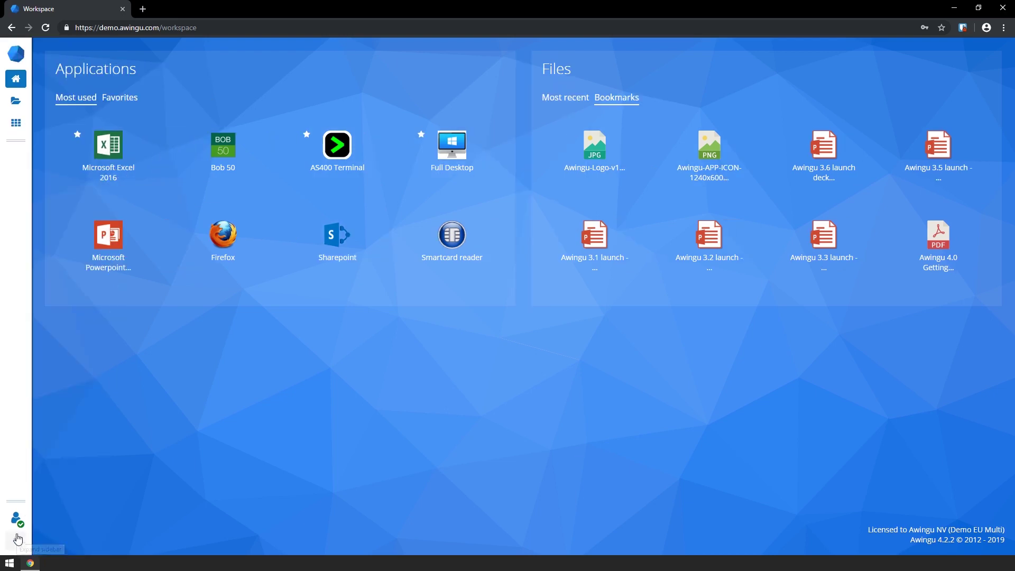
click(17, 538)
click(76, 544)
click(138, 511)
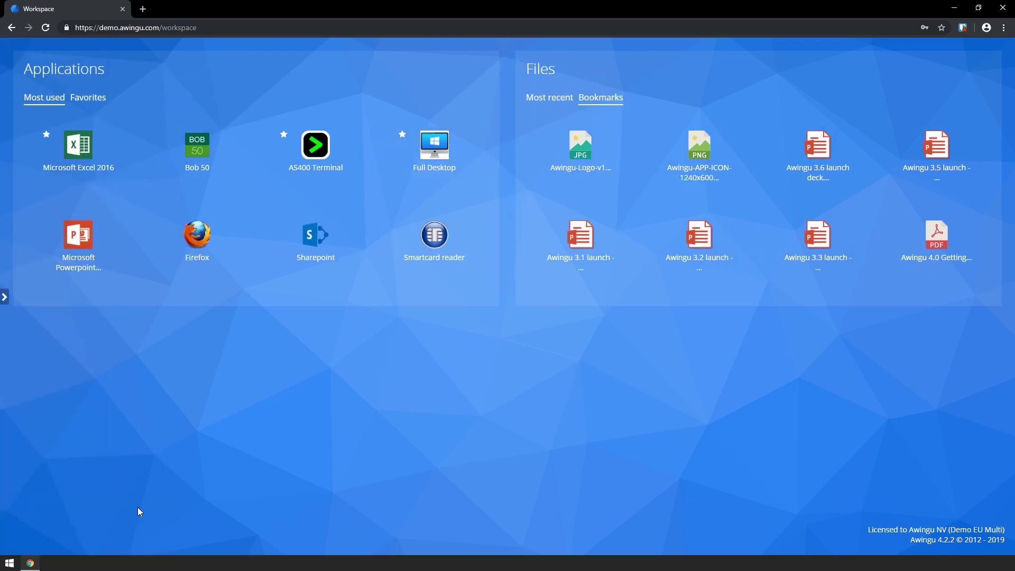
click(4, 295)
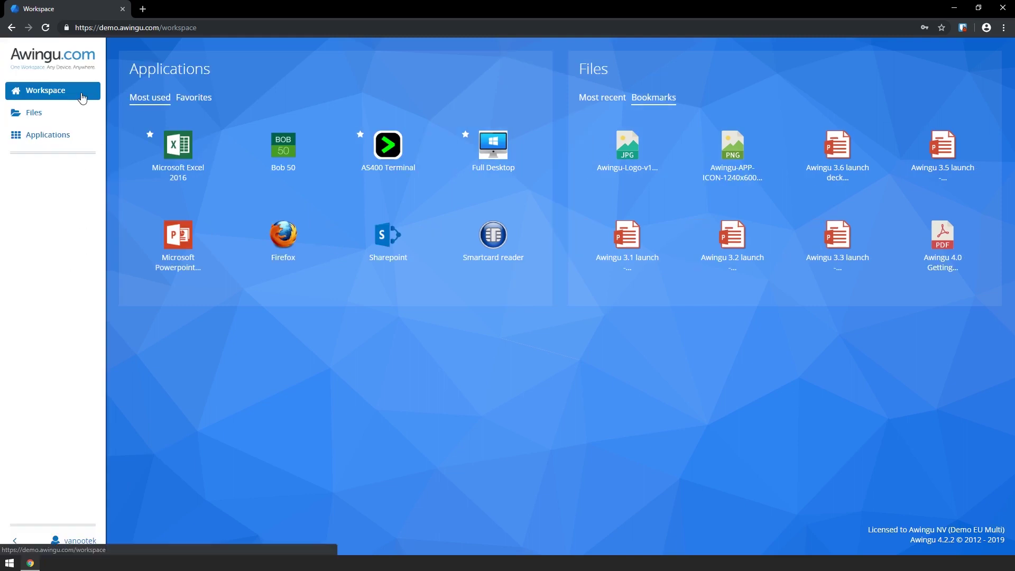
Browse the Files page, then the Applications page showing all categories
click(79, 111)
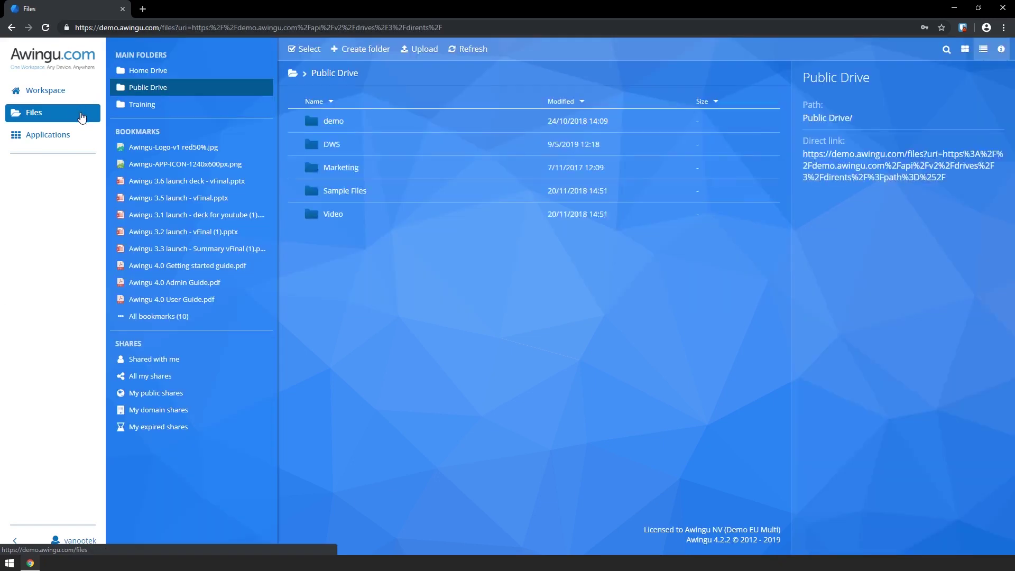
click(85, 136)
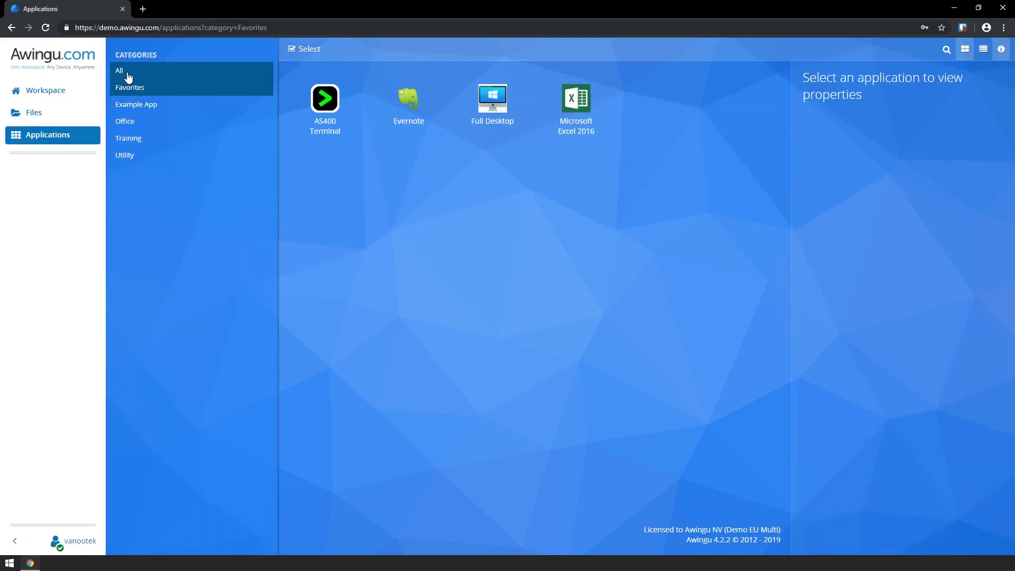
click(127, 74)
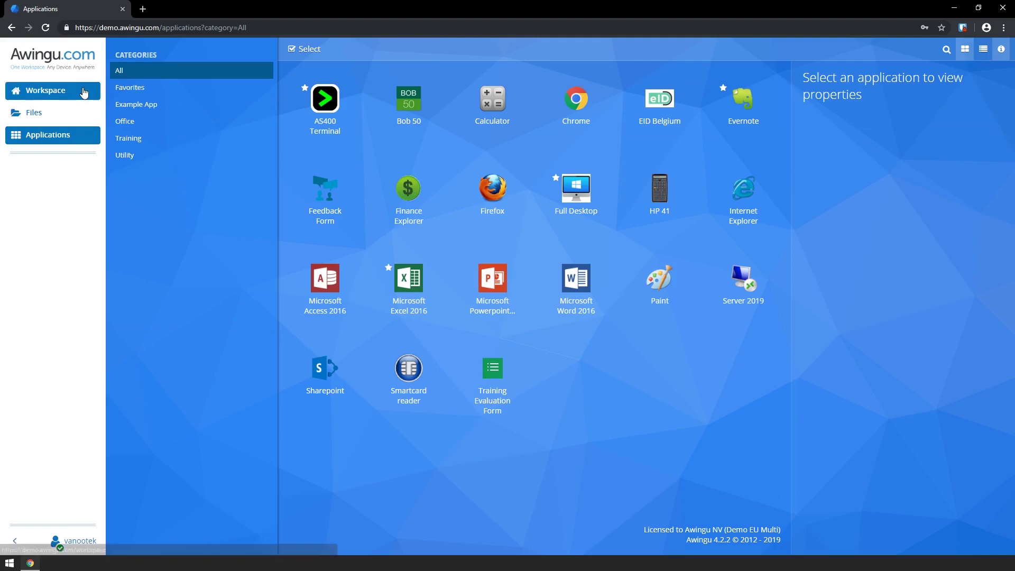
On the Workspace, cycle favourite, recent, bookmarked and most-used views, then open the account menu
click(64, 91)
click(182, 100)
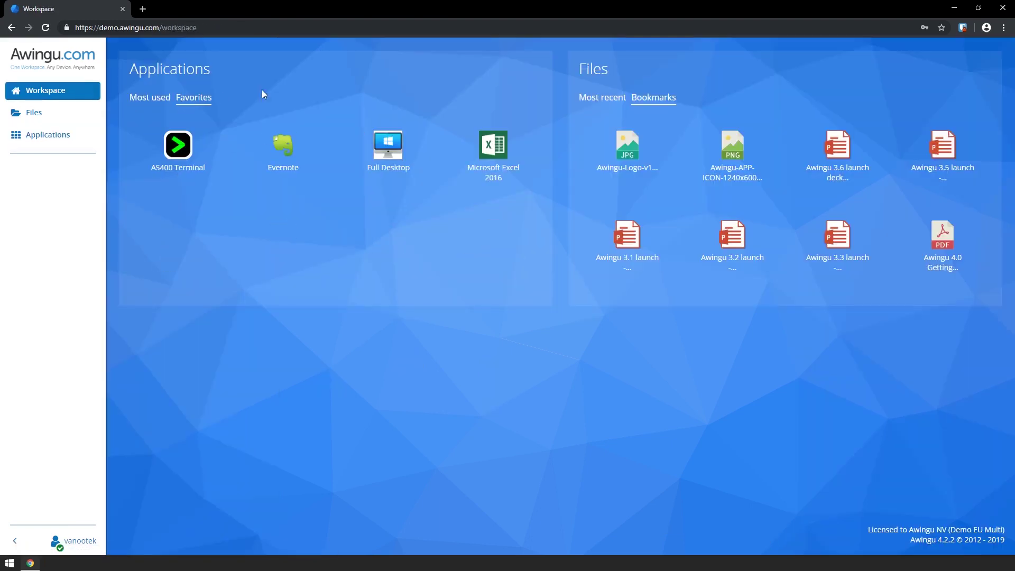
click(607, 99)
click(636, 101)
click(158, 100)
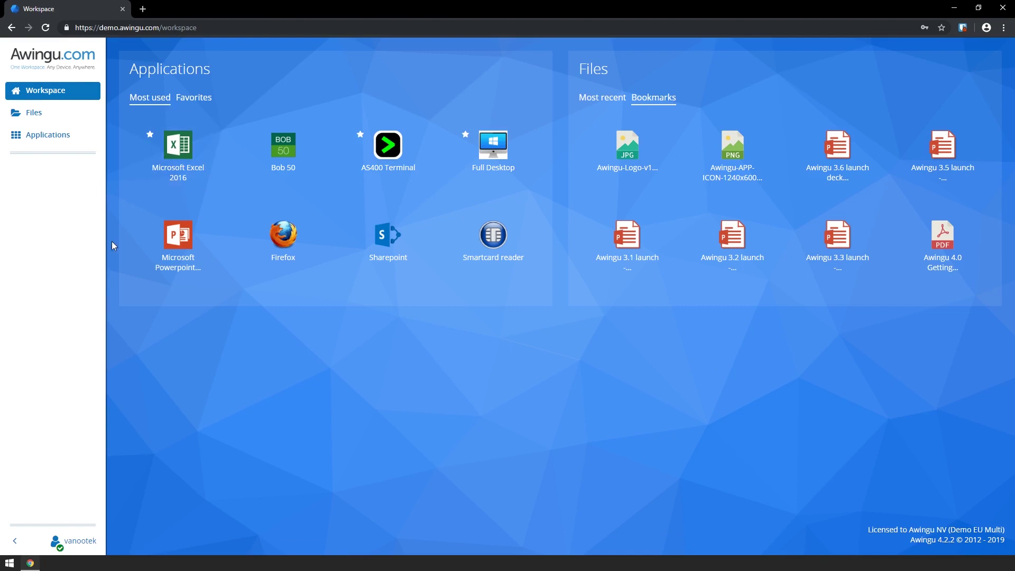
click(96, 539)
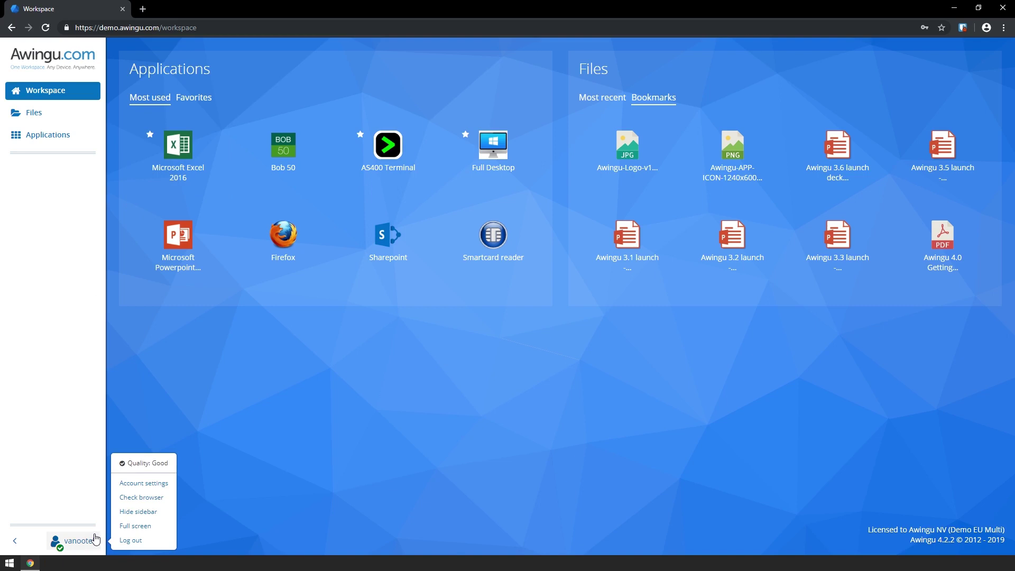
Toggle guided tours on and back off in account settings, then open the Applications catalogue
click(169, 486)
click(554, 317)
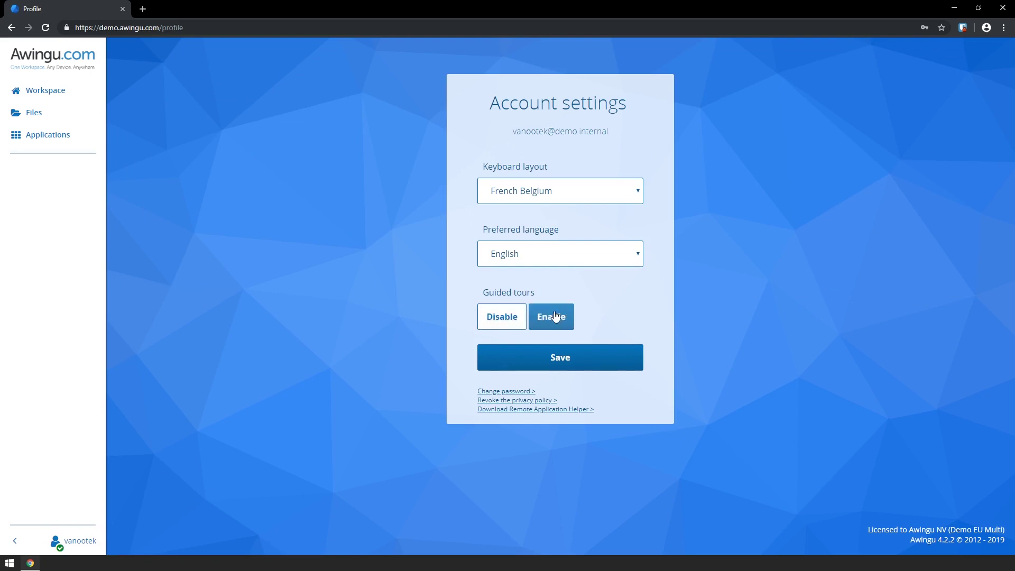
click(502, 319)
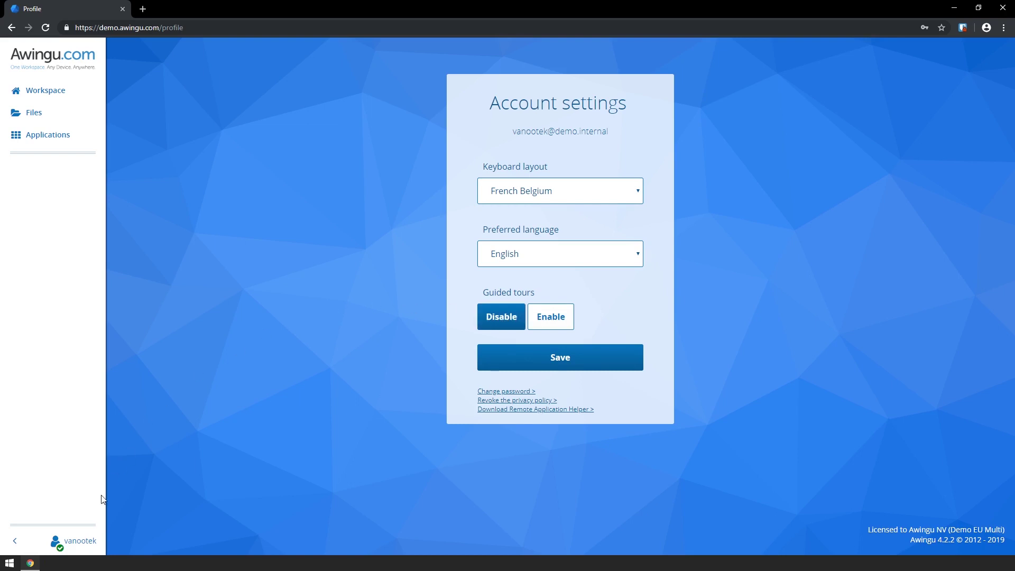
click(89, 542)
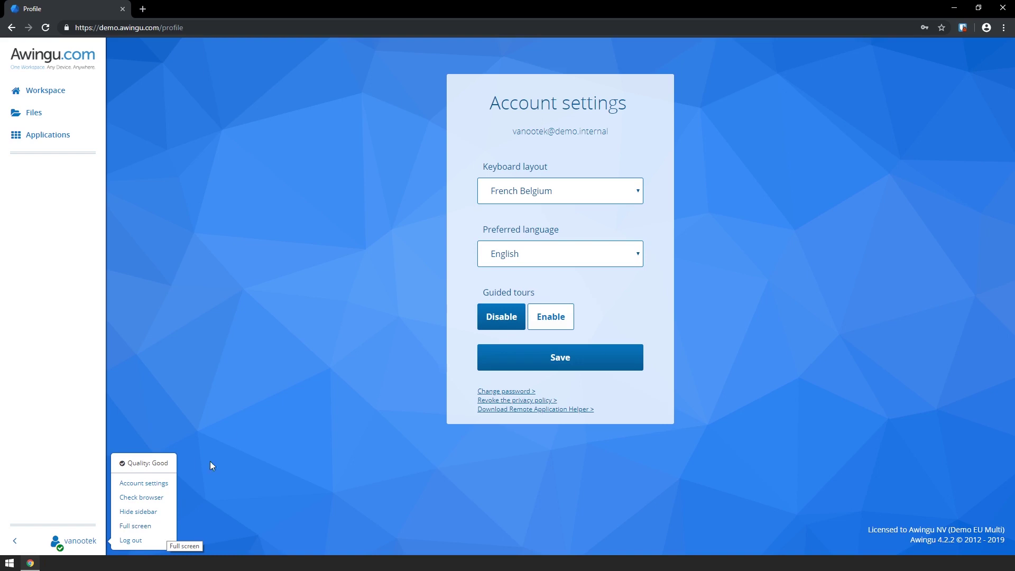
click(46, 138)
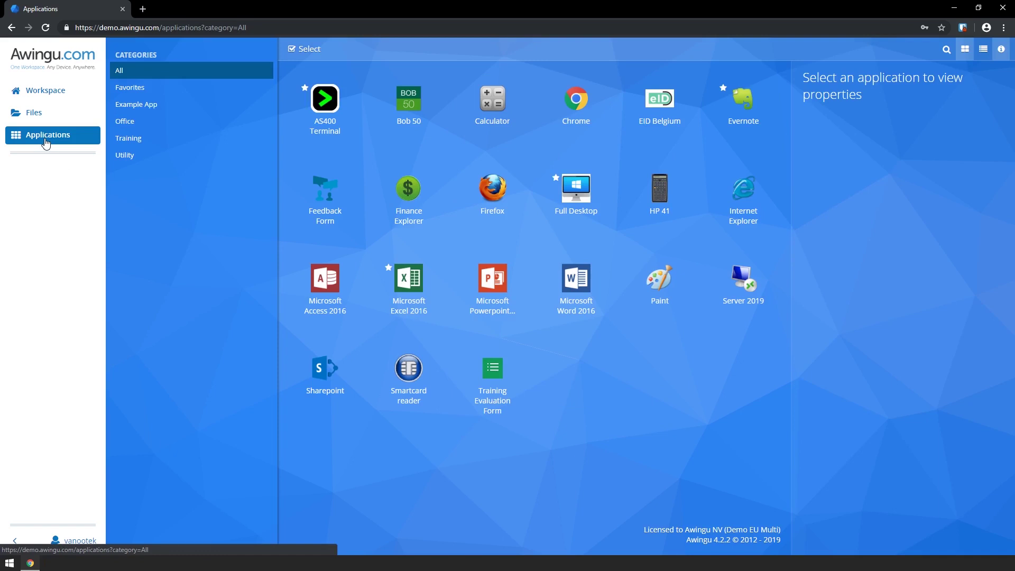
Show applications as a list, select and deselect AS400 Terminal, then launch it
click(982, 51)
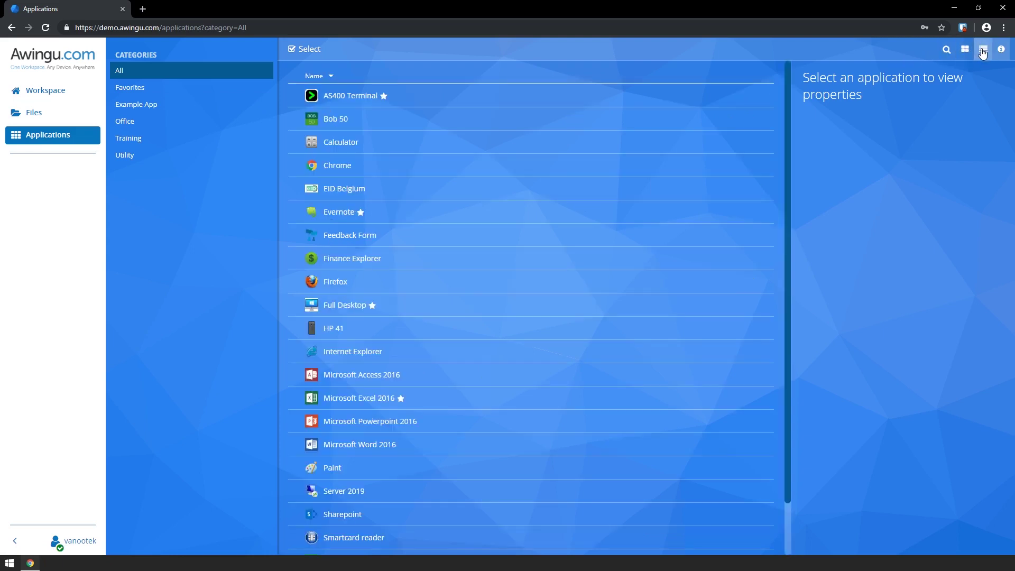
click(296, 99)
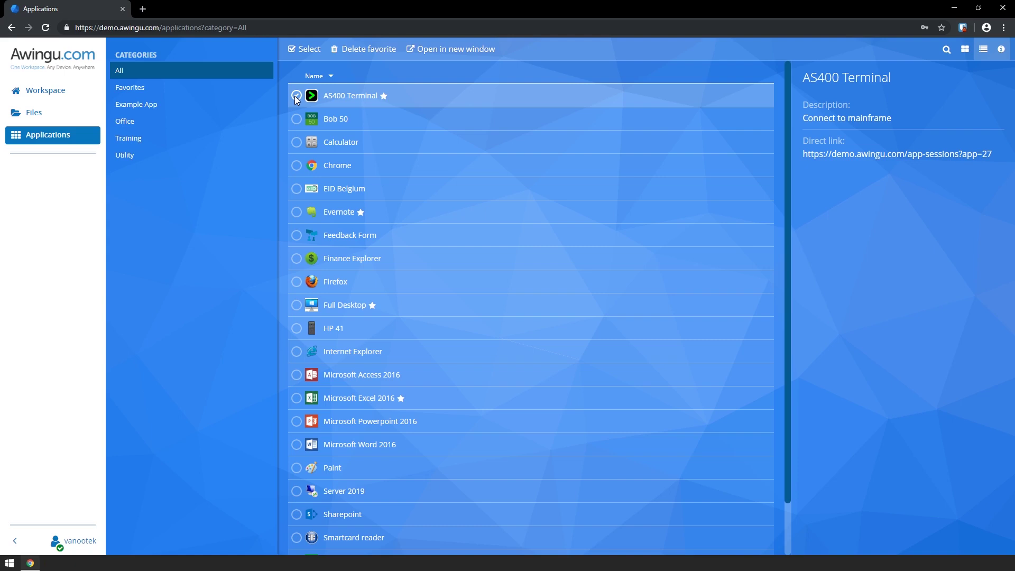
click(367, 98)
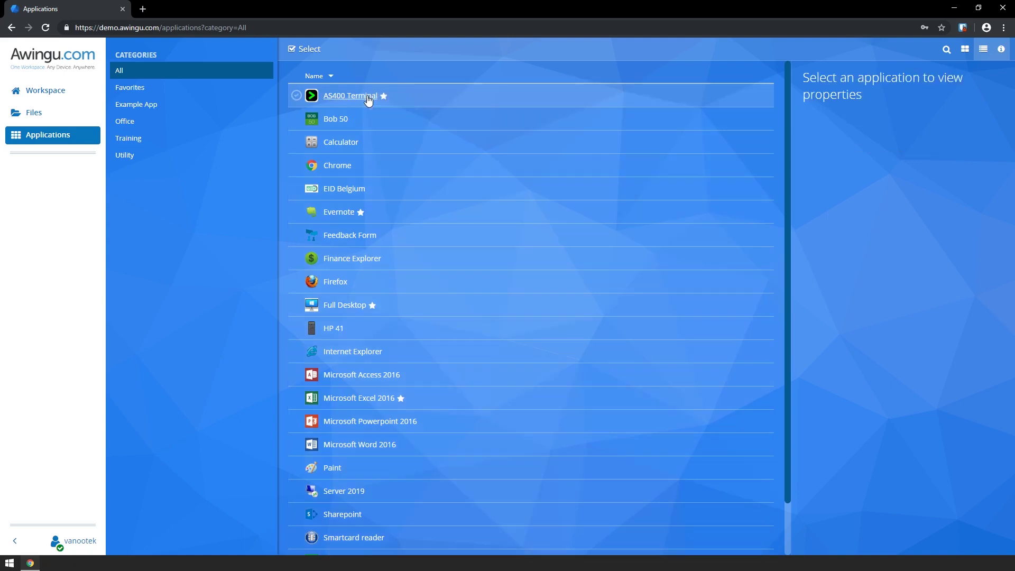
click(366, 96)
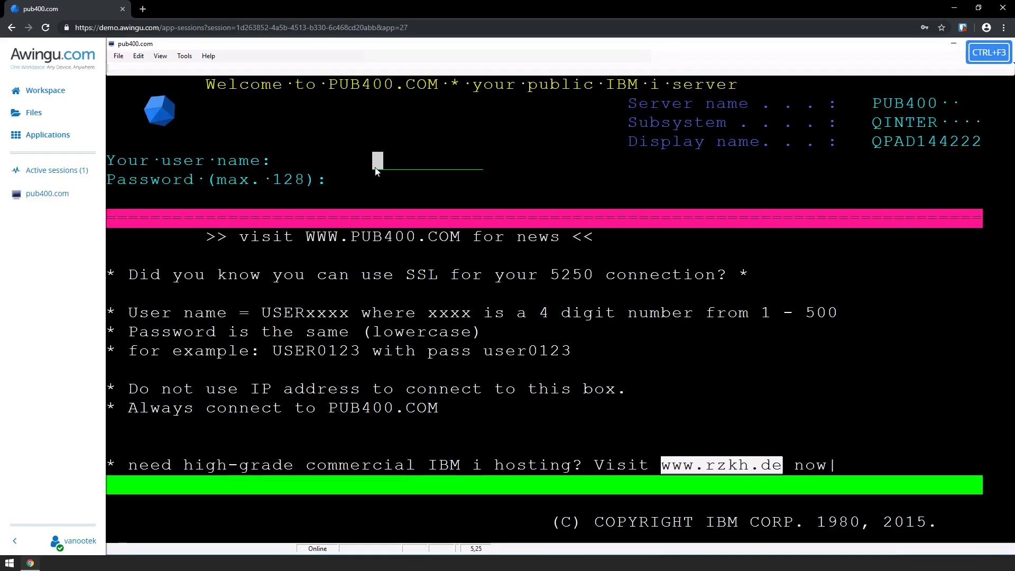
Enter AWINGU! as the sign-on user name, then open and close terminal Settings unchanged
text(AWINGU!)
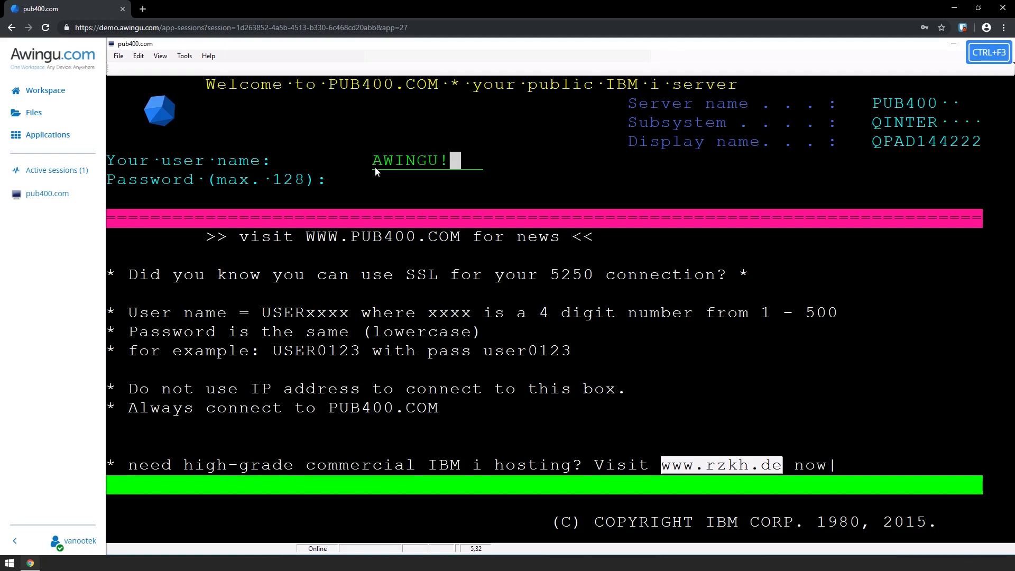
click(186, 57)
click(207, 68)
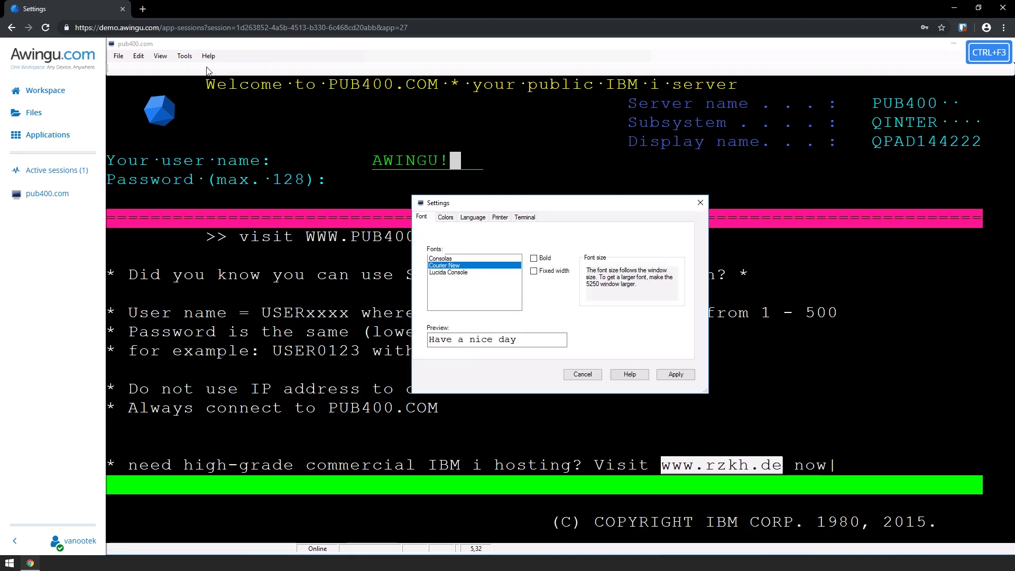
click(701, 202)
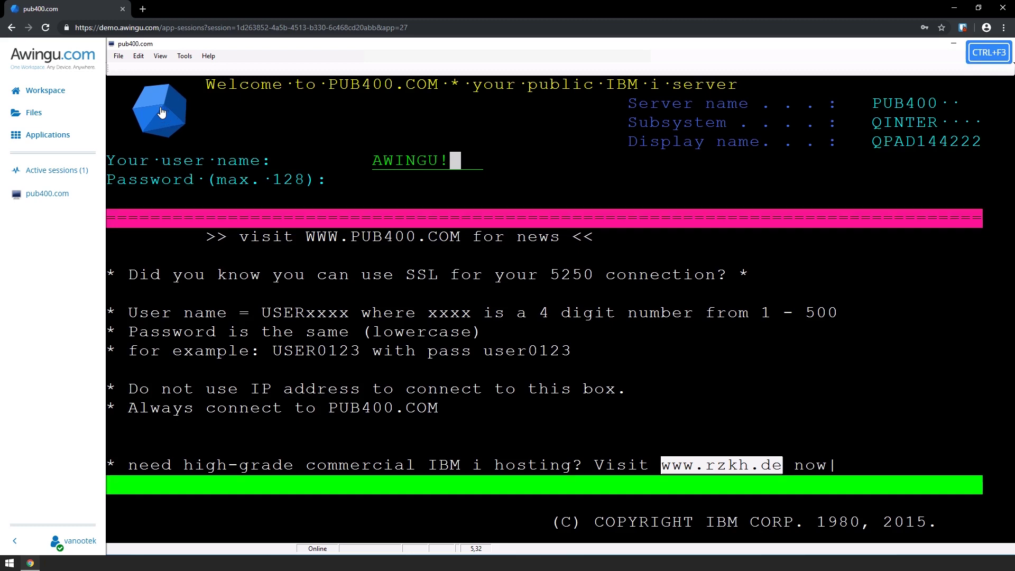
Open the floating Awingu session menu and send Ctrl+F3 to the terminal
click(161, 112)
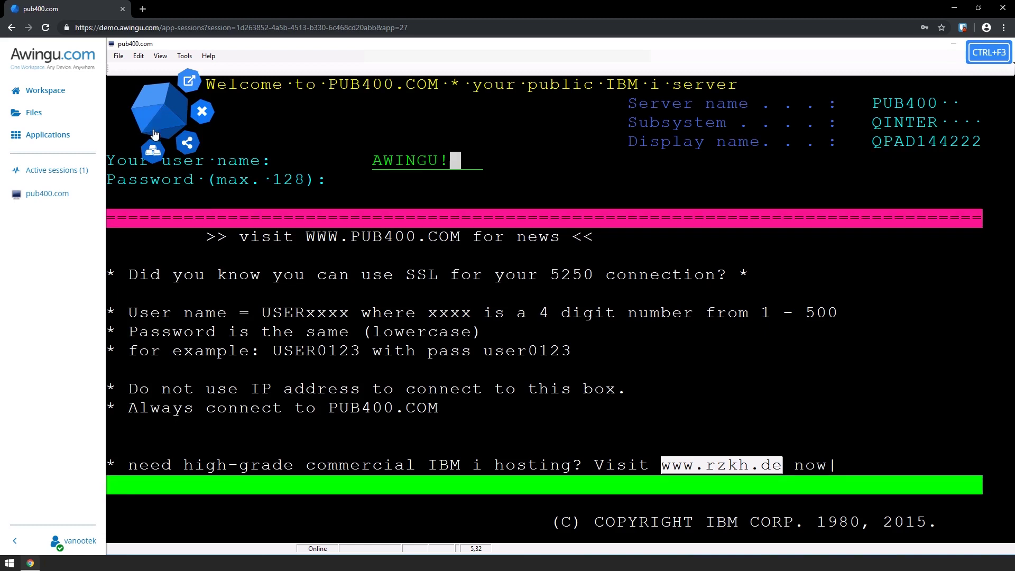
key(ctrl+F3)
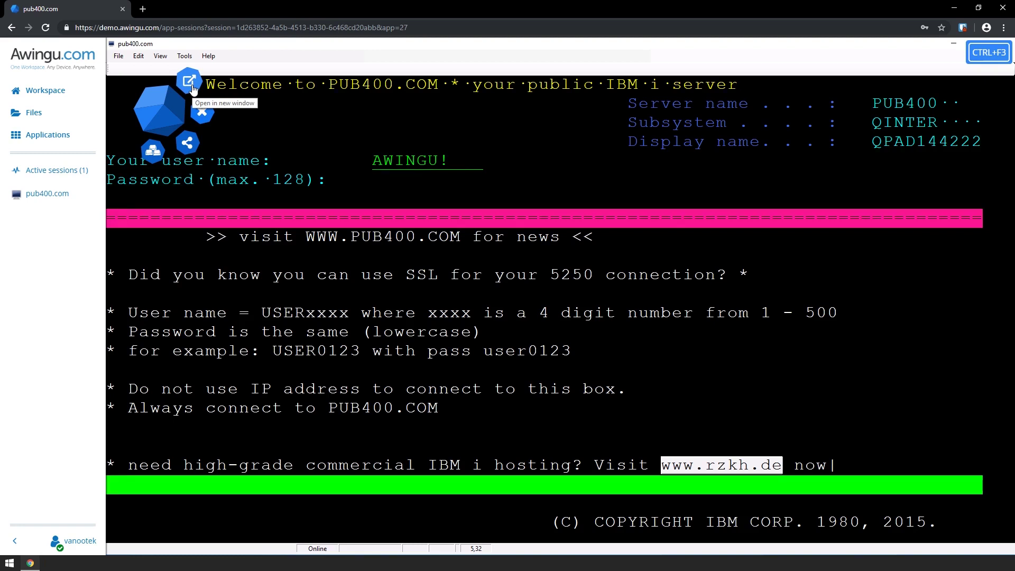
Launch a Microsoft Excel 2016 session with a new blank workbook
click(73, 141)
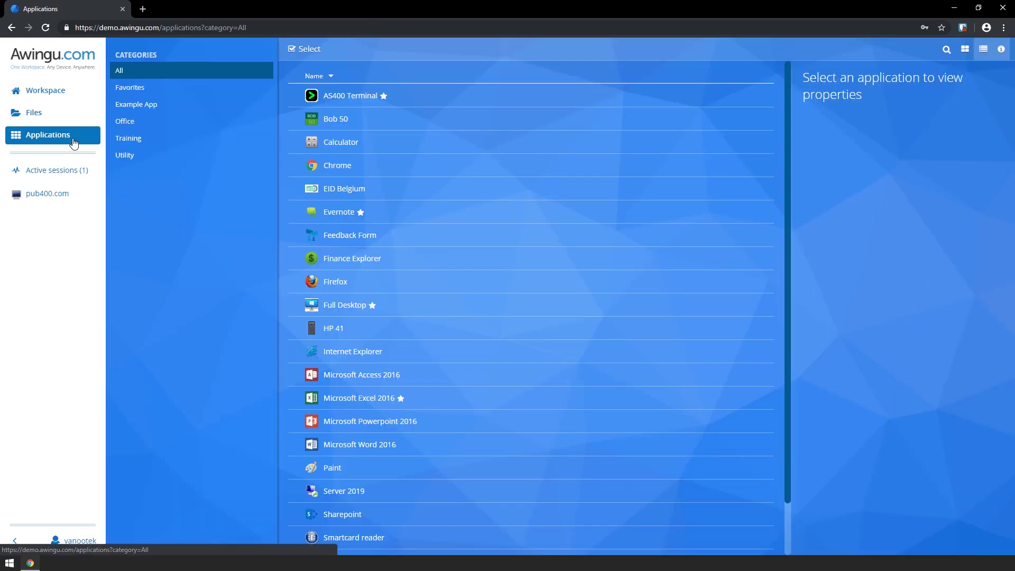
click(384, 399)
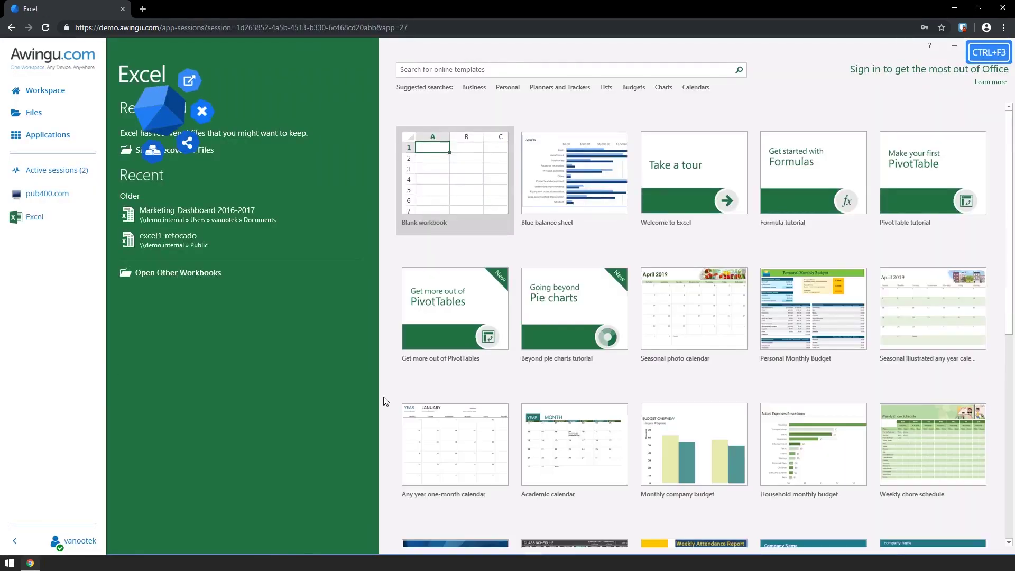
click(441, 192)
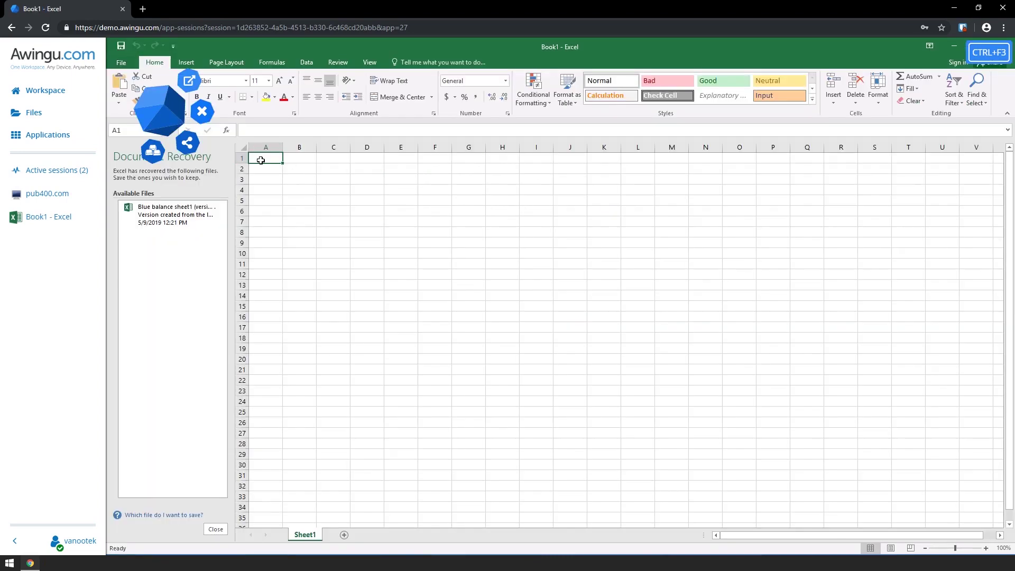
Enter TESTING! in A1 and It works! in A2, then move the session widget right
text(TESTING!)
key(Return)
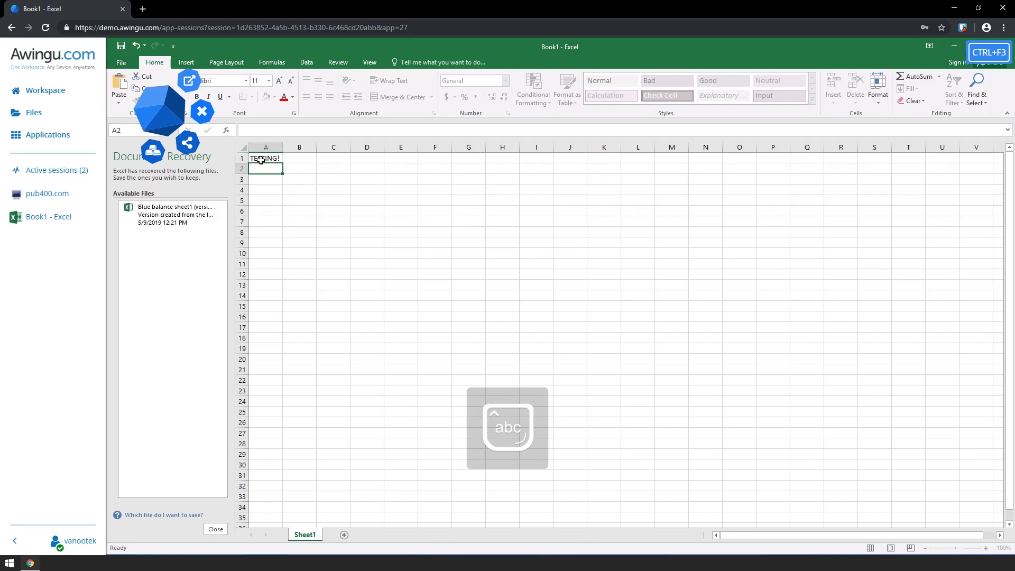
text(It works!)
key(Return)
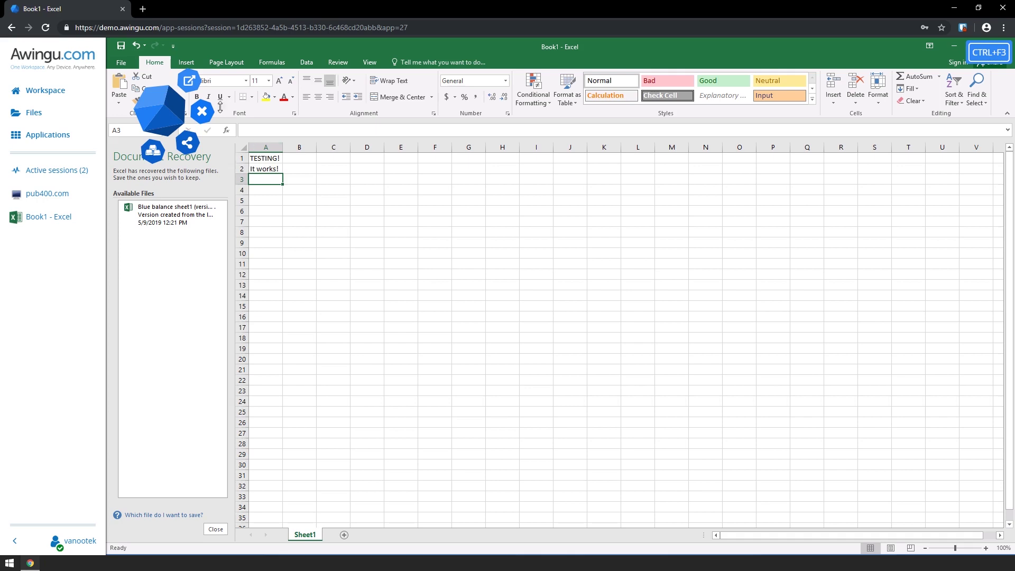
mouse_move(159, 109)
mouse_down()
mouse_move(640, 236)
mouse_move(949, 258)
mouse_up()
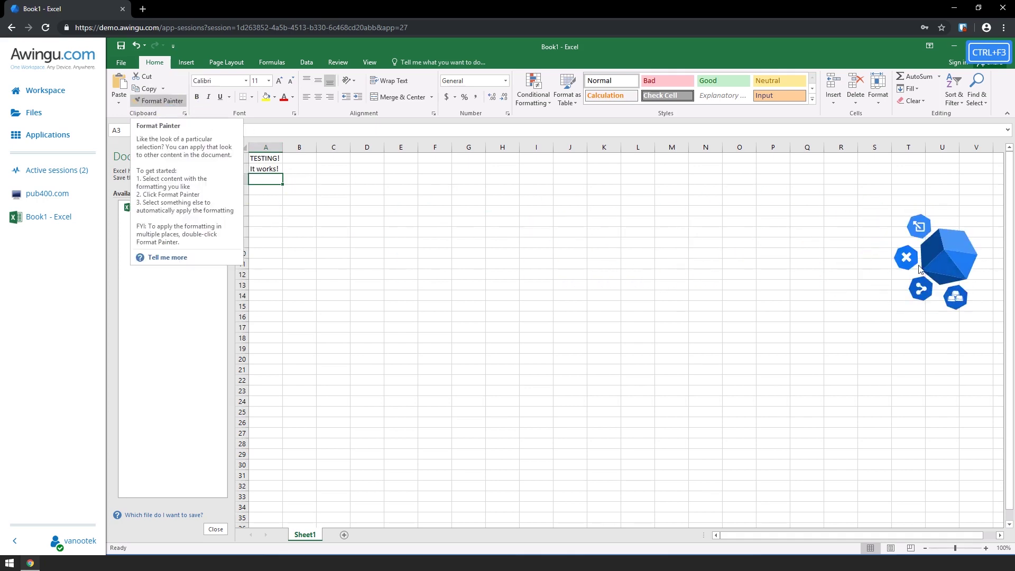
Enable public session sharing with control for everyone and password disabled, apply, and close the panel
click(921, 289)
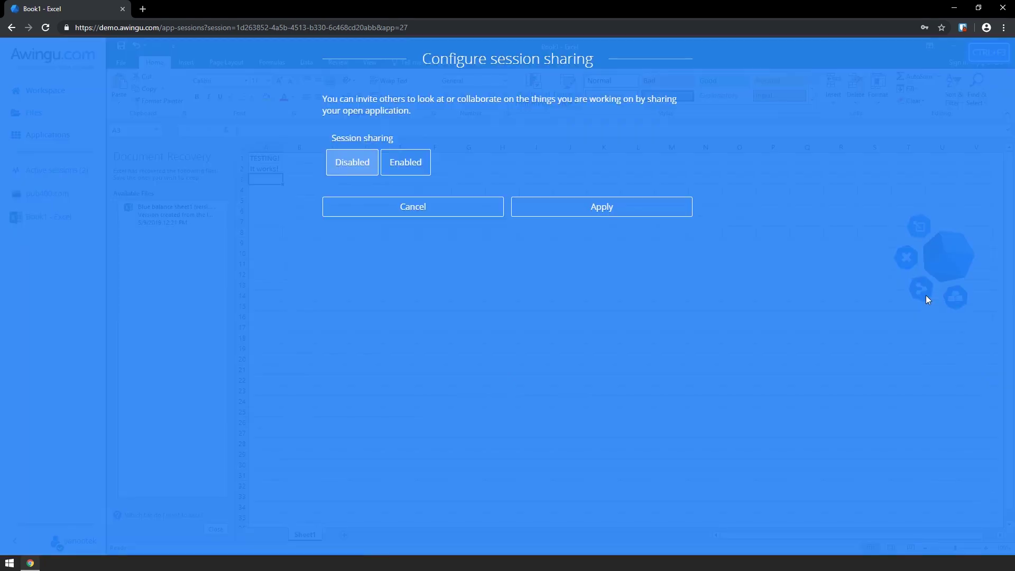
click(406, 161)
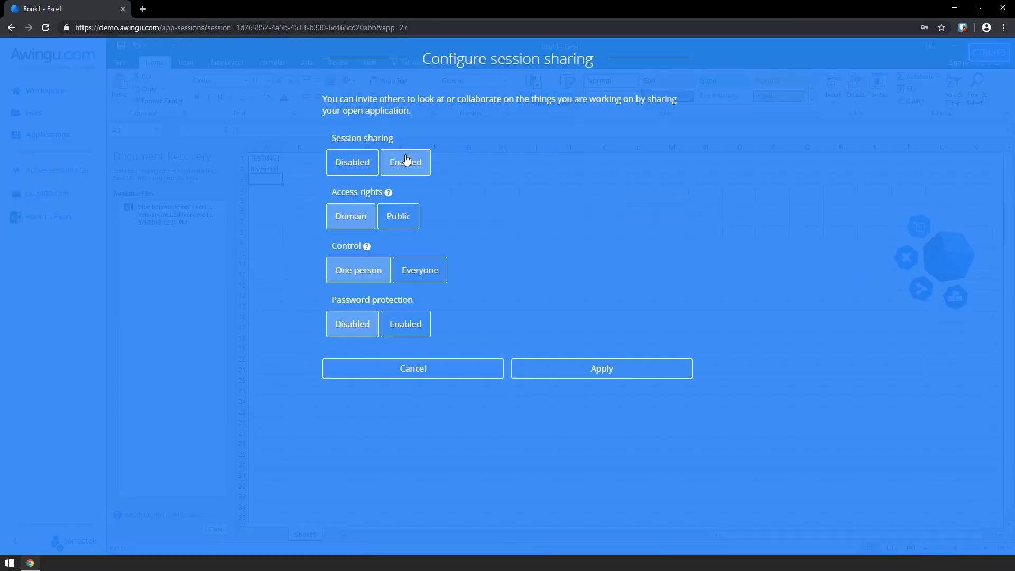
click(403, 227)
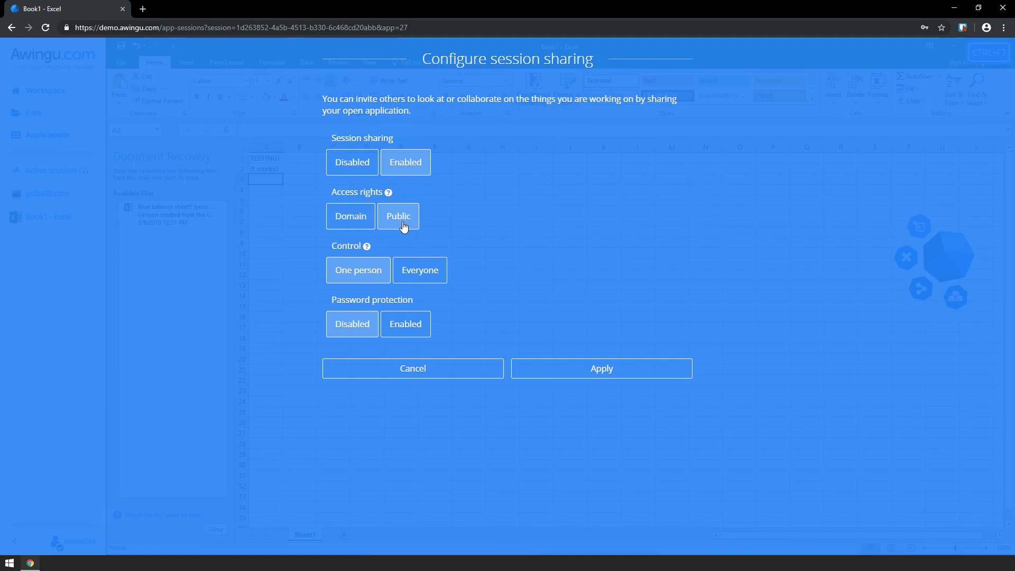
click(414, 283)
click(405, 325)
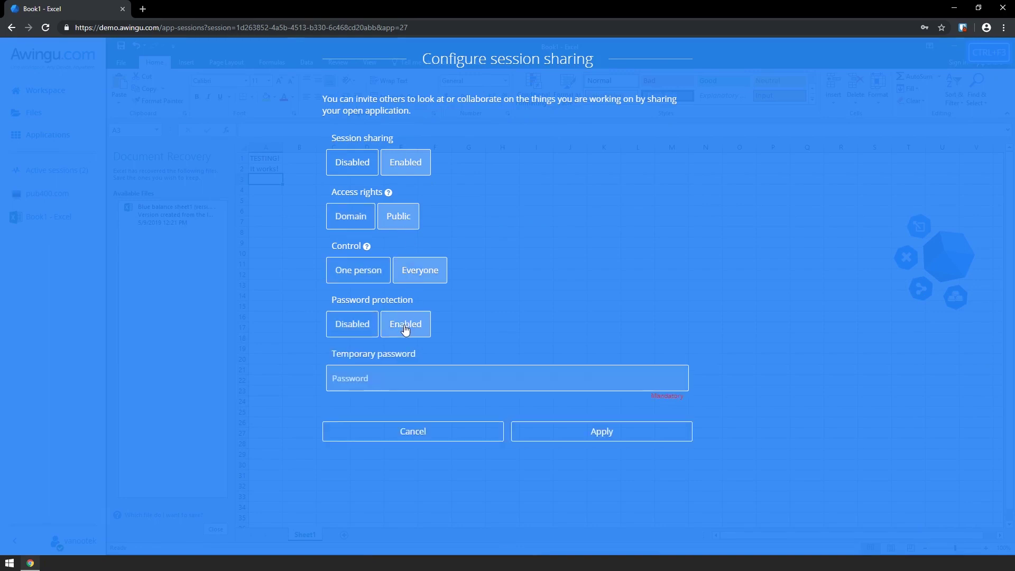
click(344, 329)
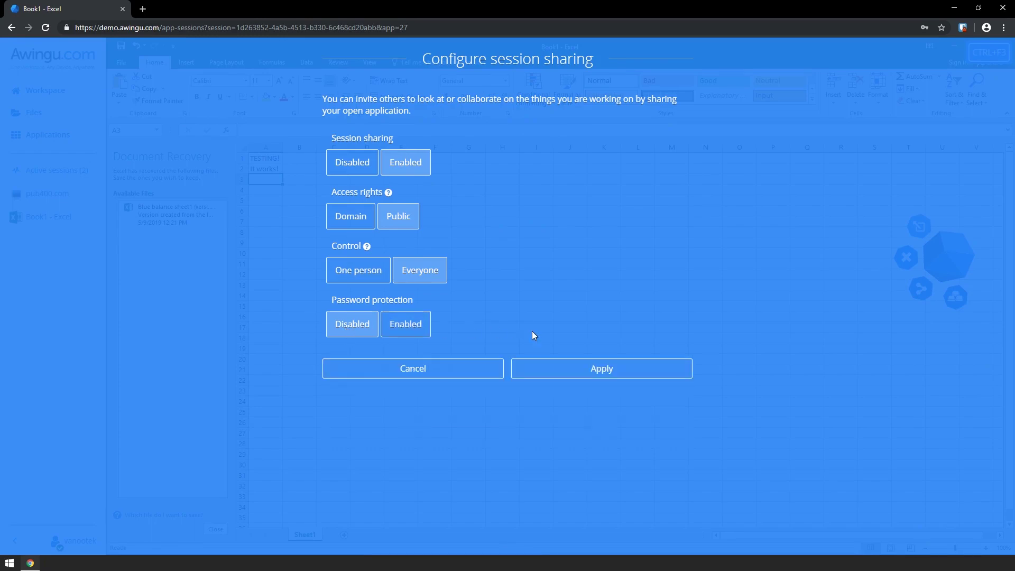
click(581, 370)
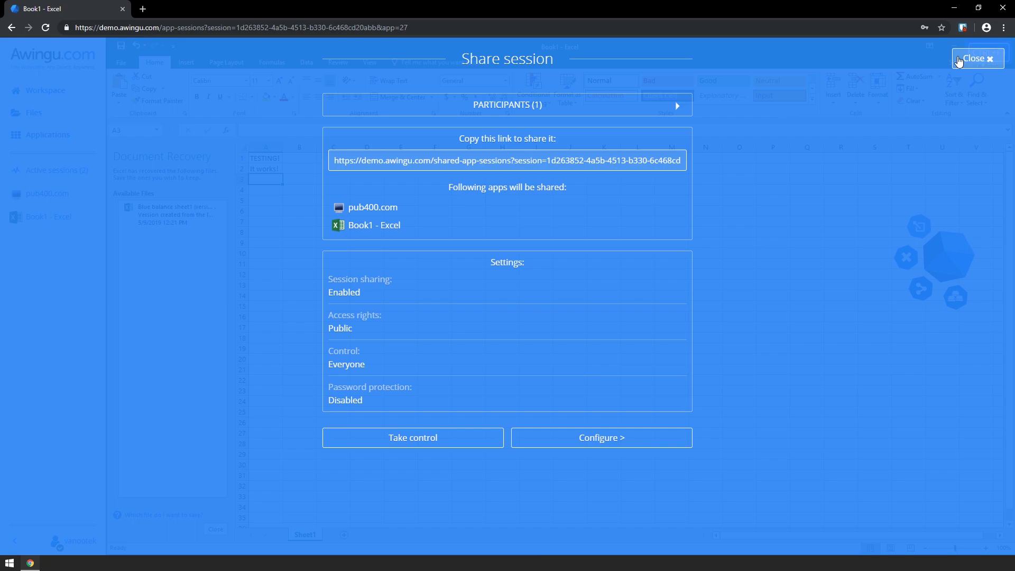
click(959, 60)
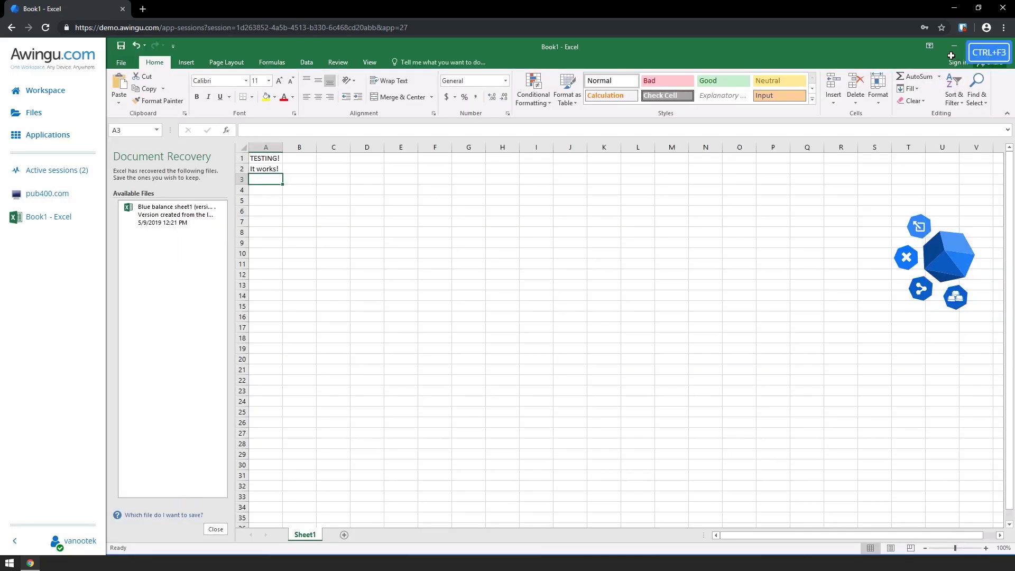
Print Book1 to Virtual Printer (redirected 135) as a PDF, then close the PDF tab
click(122, 63)
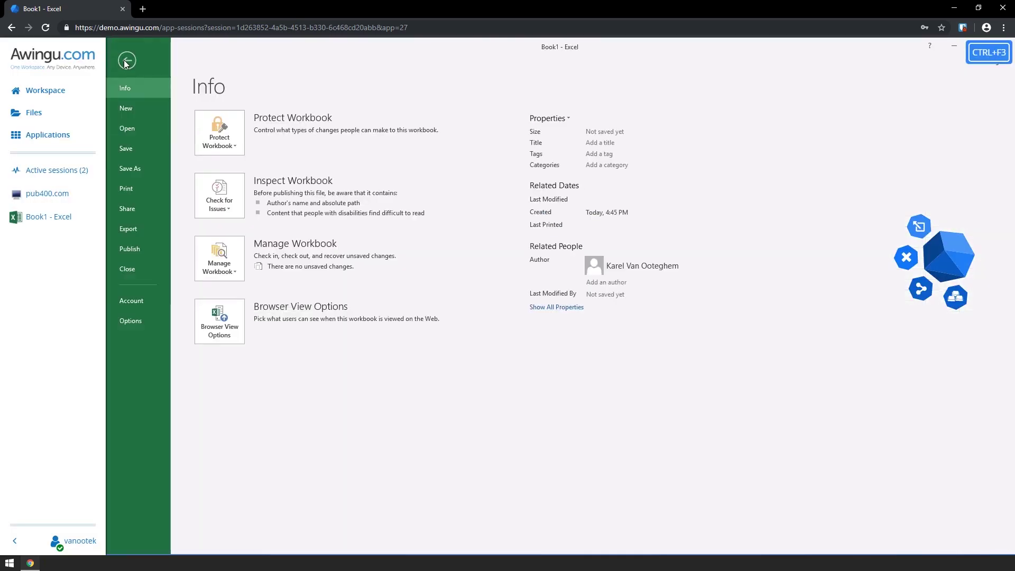
click(135, 193)
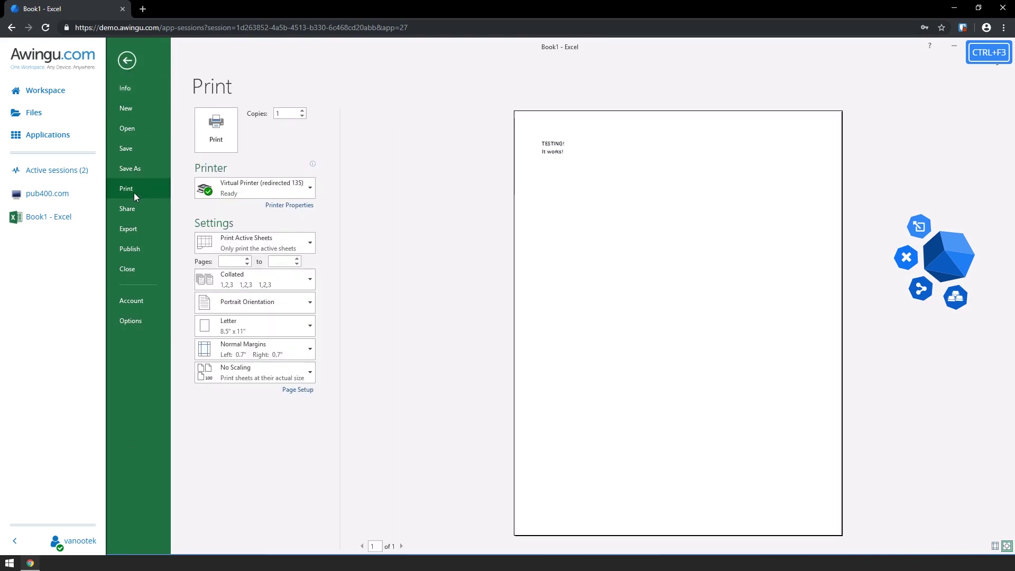
click(236, 189)
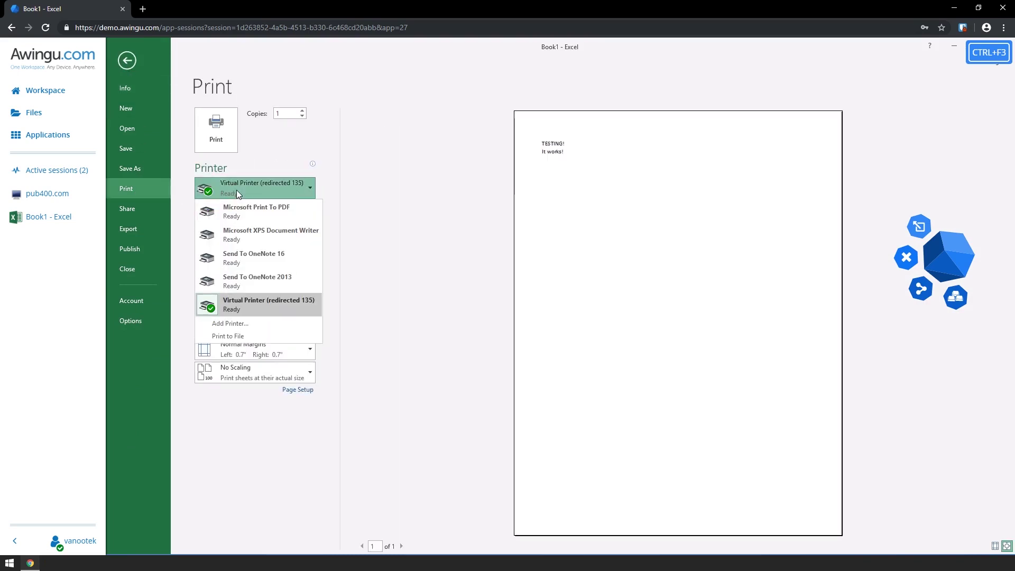
click(237, 190)
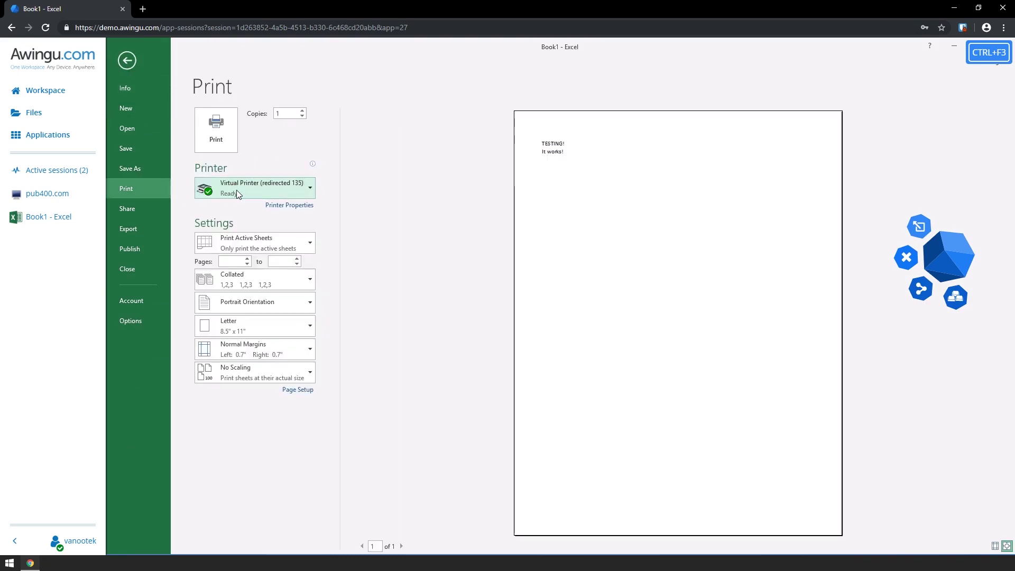
click(216, 134)
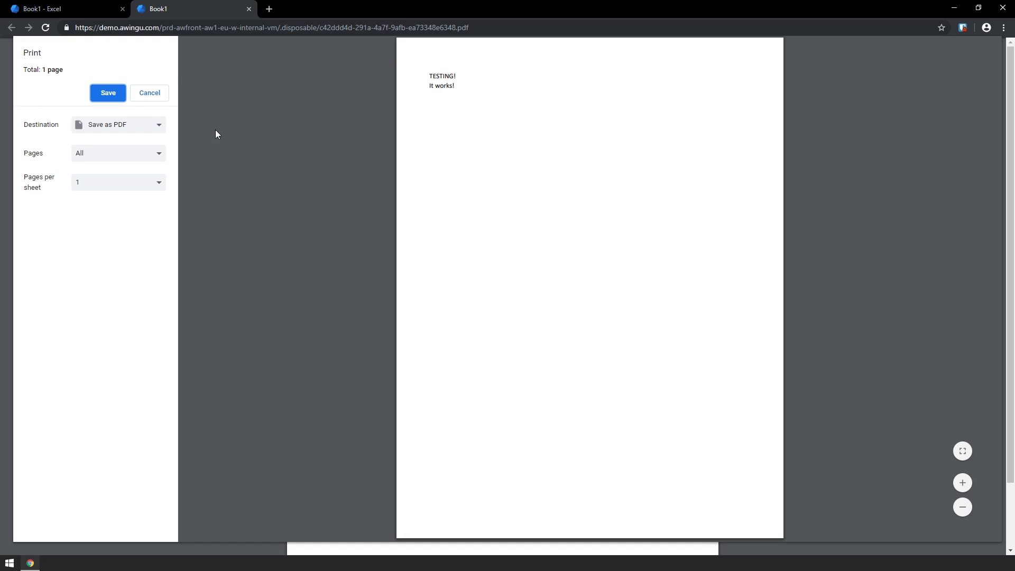
middle_click(185, 5)
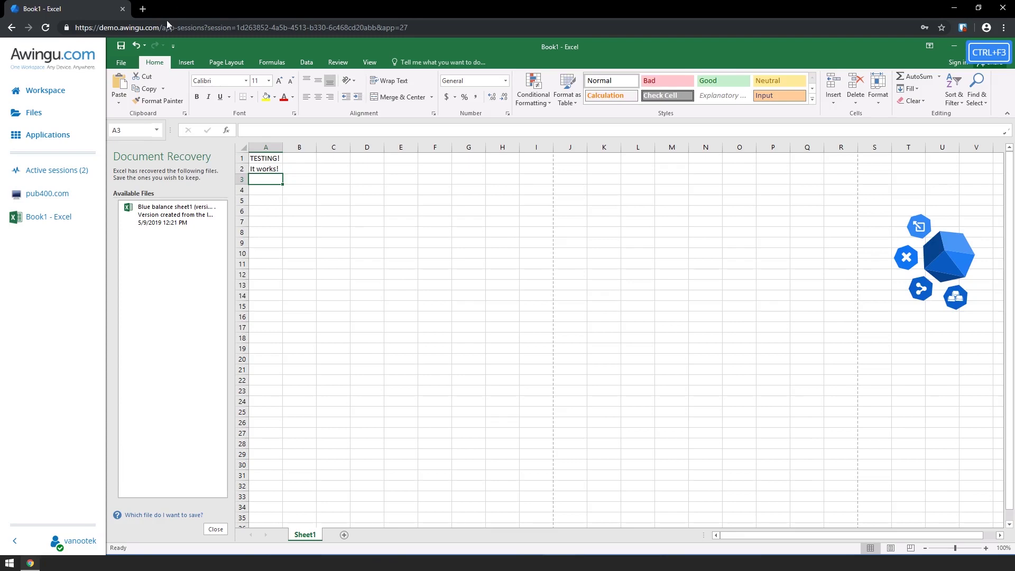
click(56, 199)
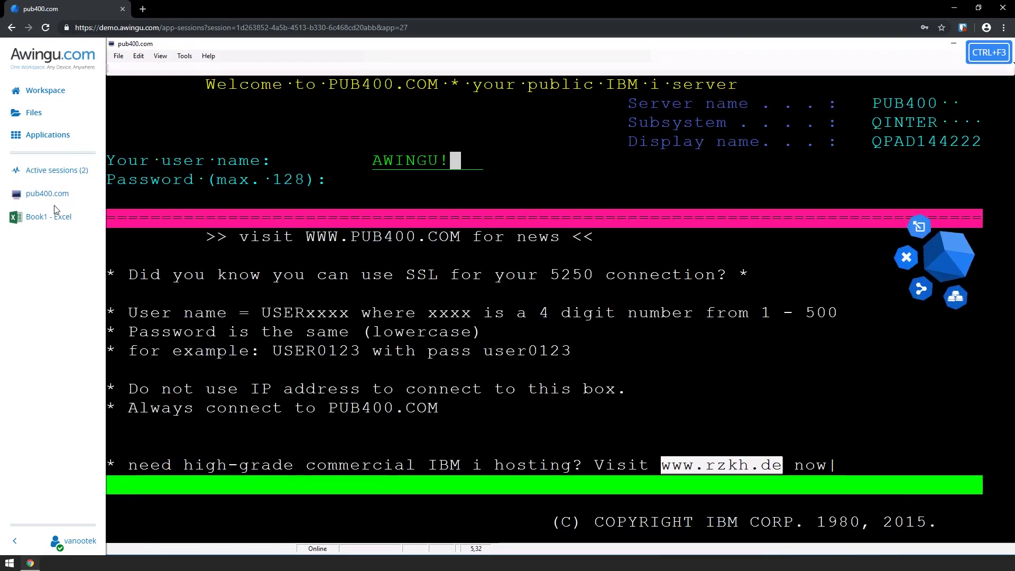
click(55, 218)
click(57, 201)
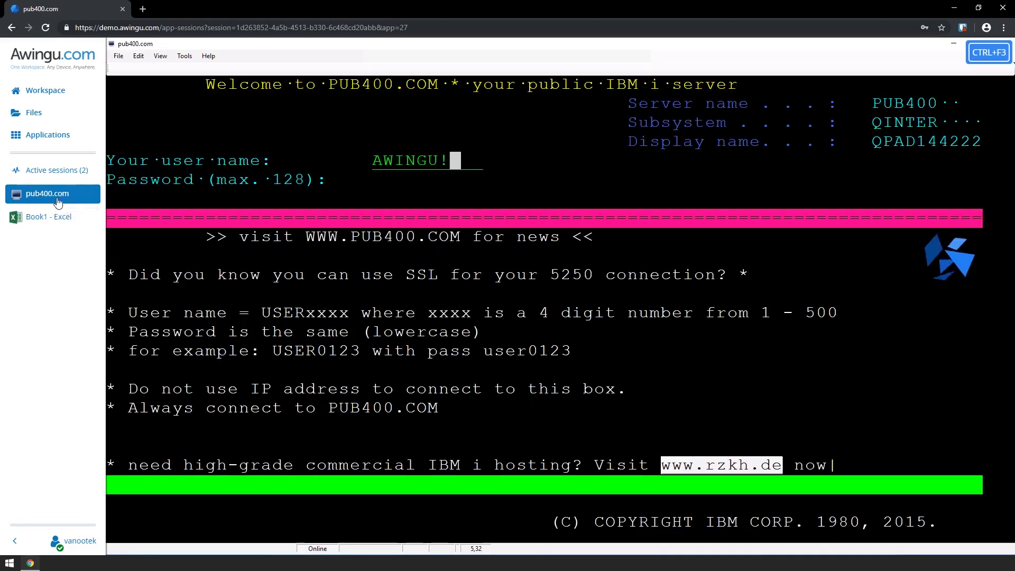
click(61, 218)
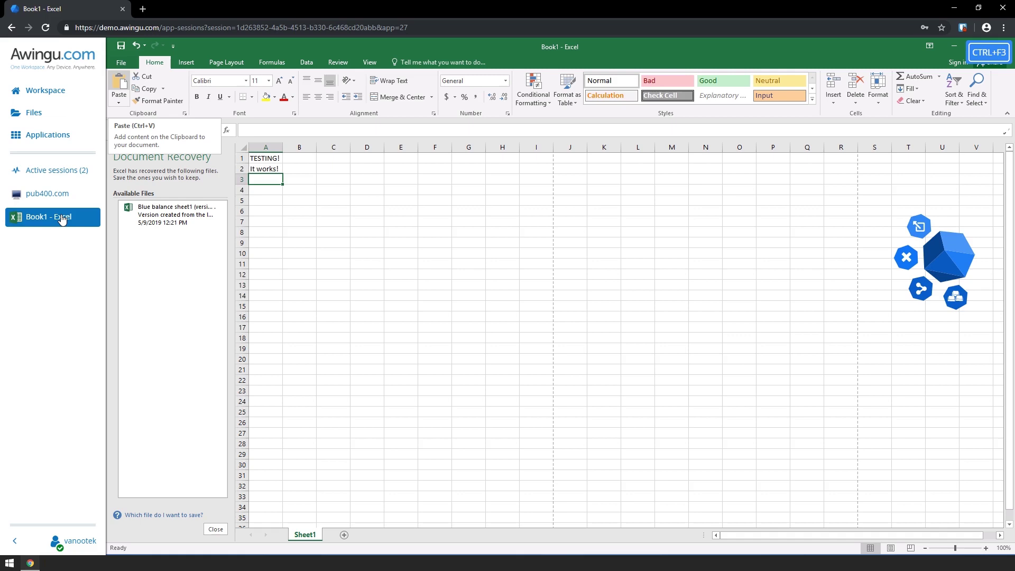
Open the Applications page from the Awingu sidebar
click(61, 136)
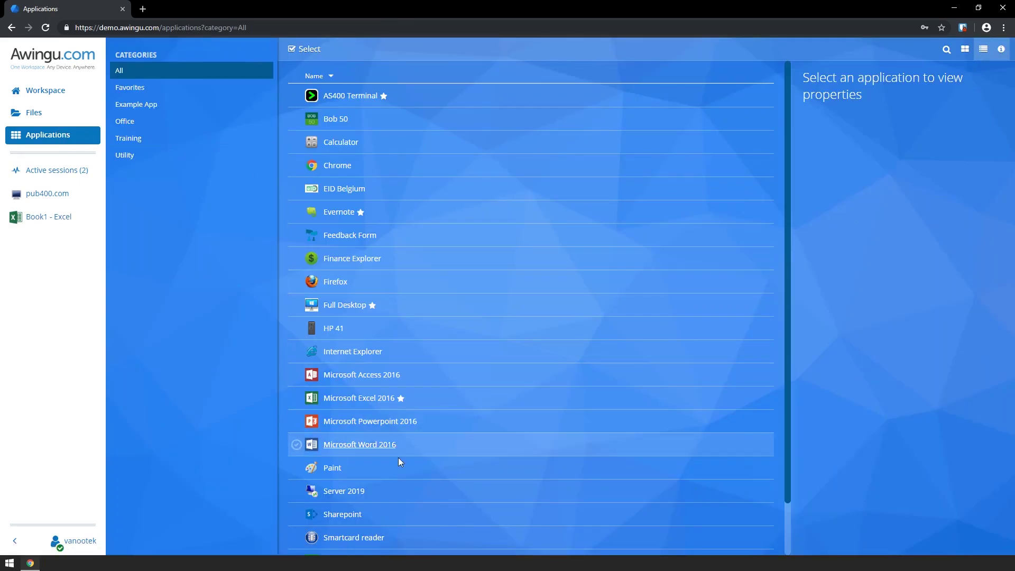
Launch SharePoint to show the 'Welcome to my blog!' public blog, then return to Applications
click(354, 517)
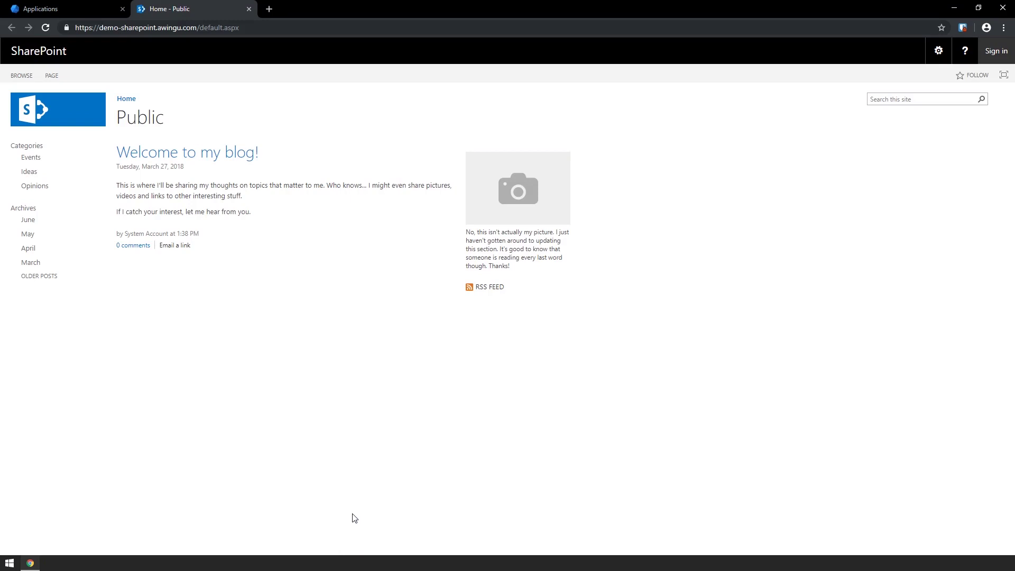
click(74, 7)
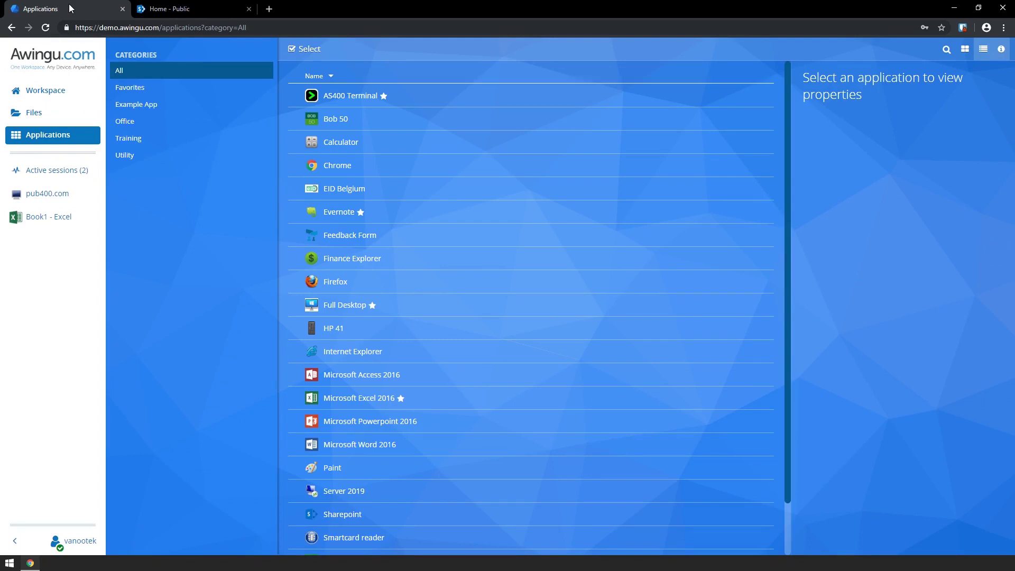
Start a recorded Full Desktop session, browse its Start menu apps, then show Public Drive files
click(345, 305)
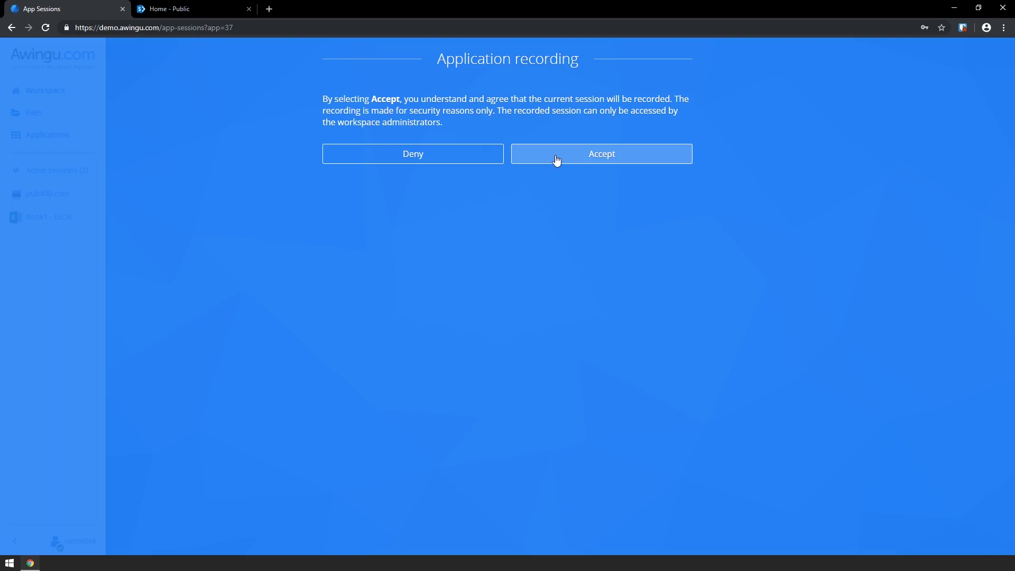
click(555, 158)
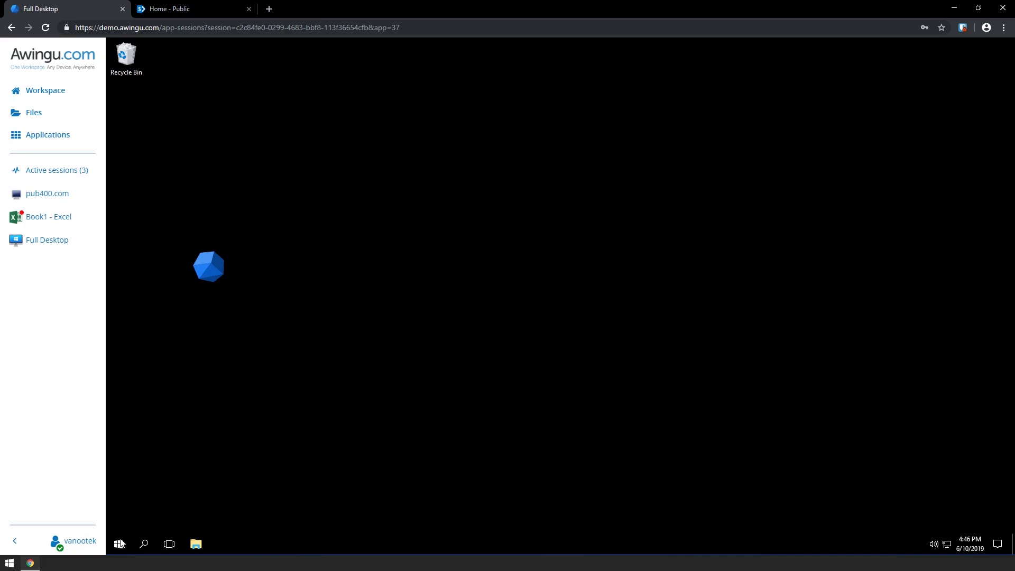
click(119, 544)
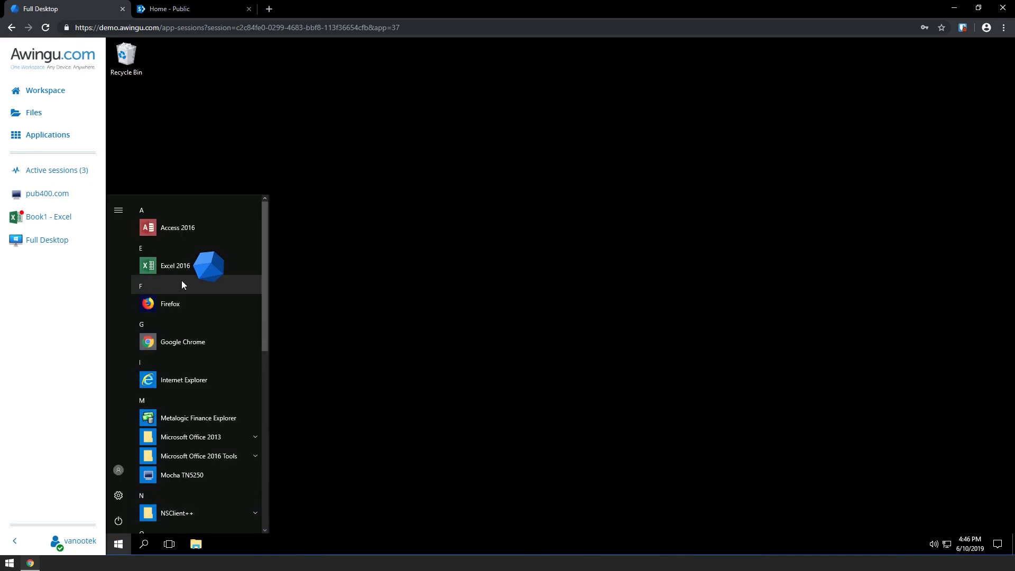
scroll(188, 428, down, 6)
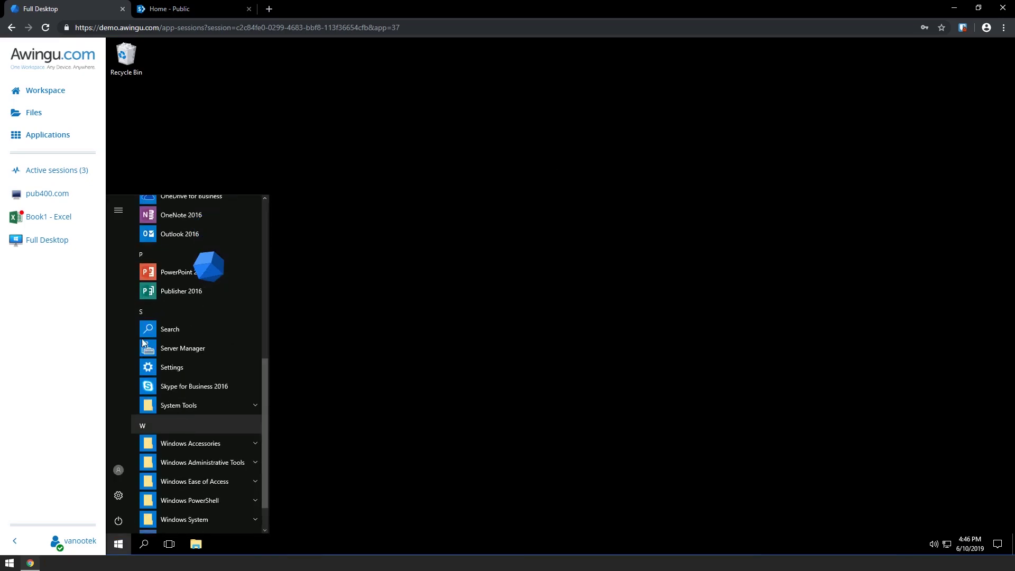
click(69, 116)
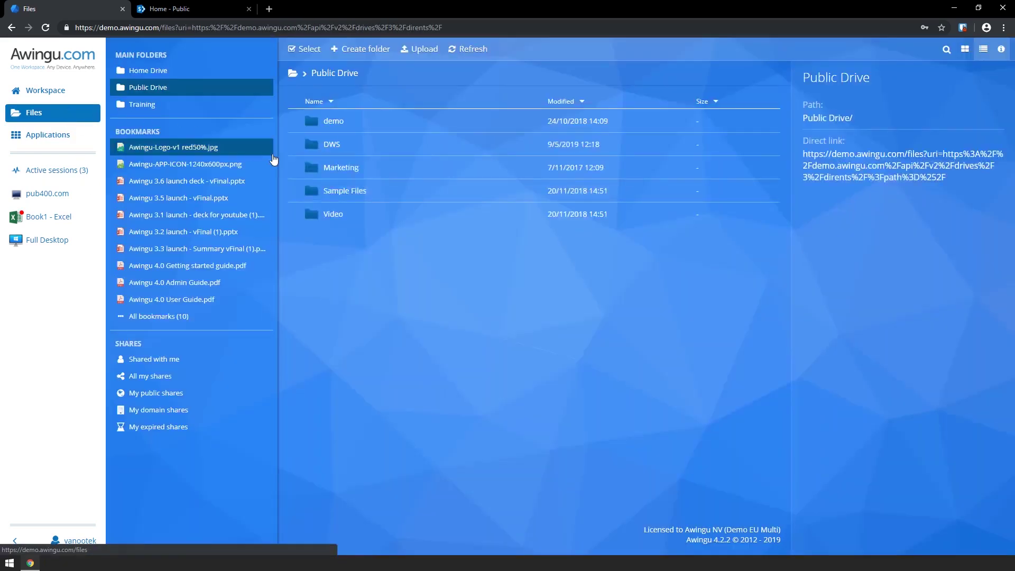
Open Marketing > Awingu releases and filter by '3.6' to isolate the vFinal launch deck
click(340, 168)
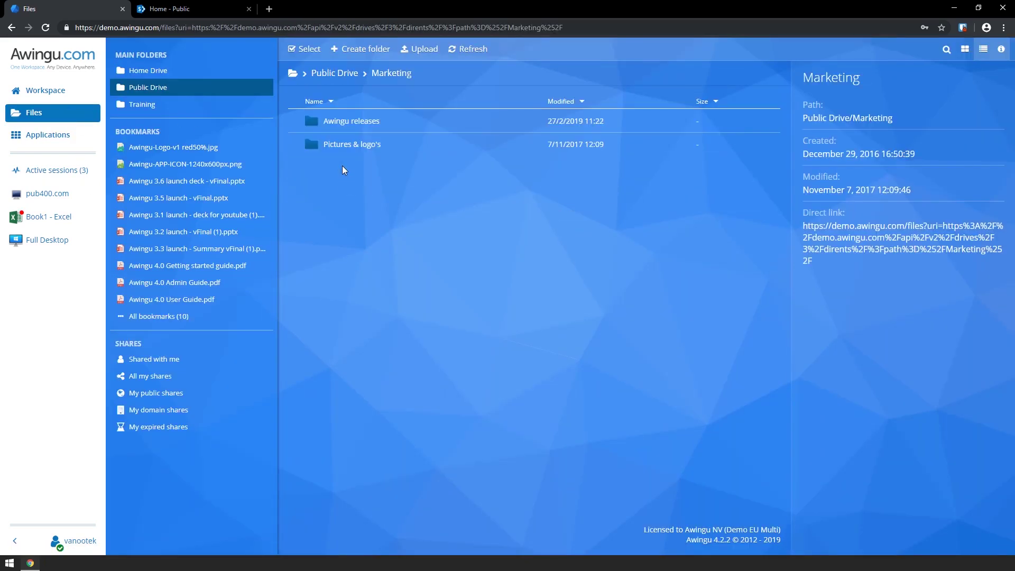
click(343, 125)
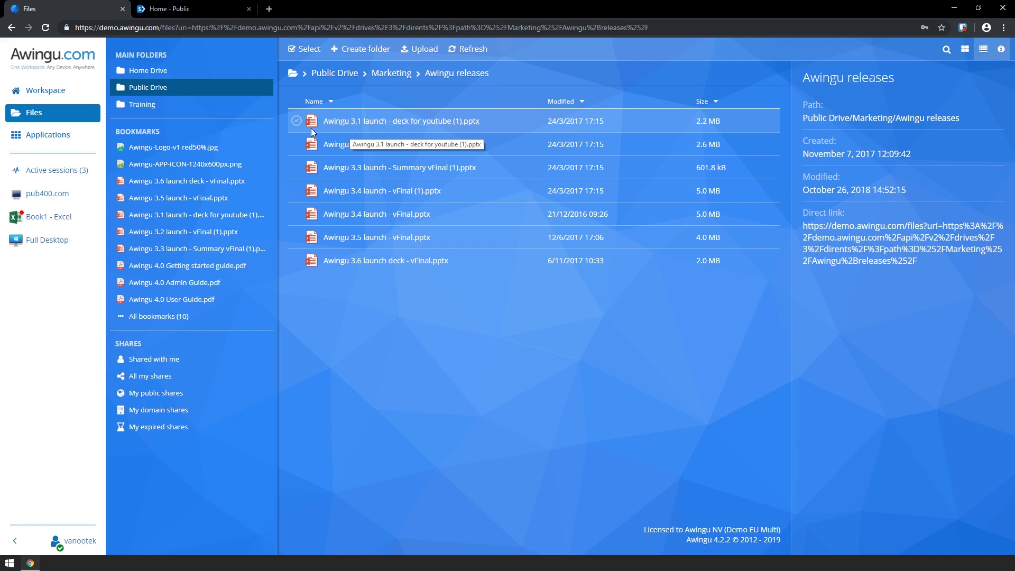
click(334, 119)
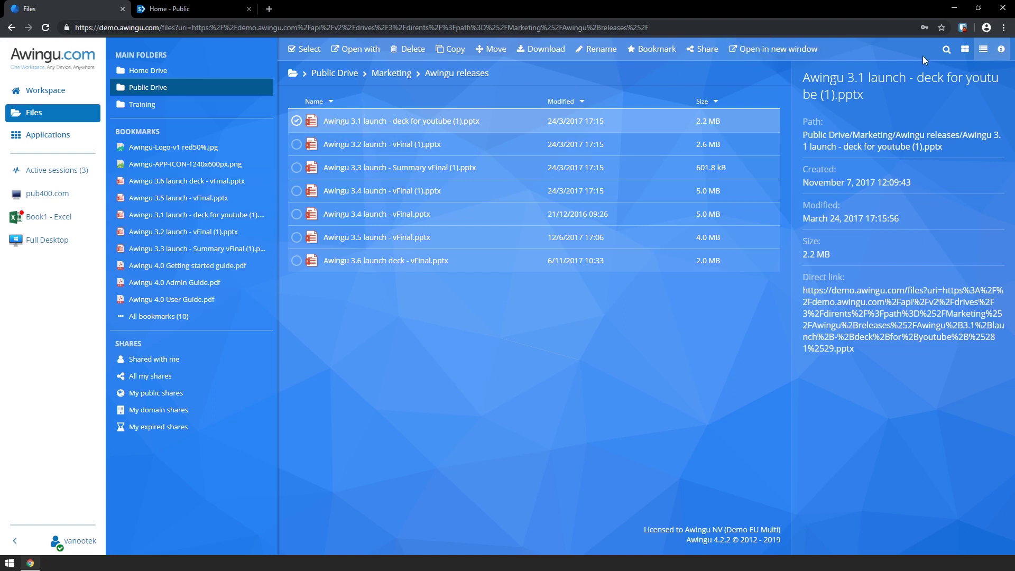
click(945, 50)
text(3.6)
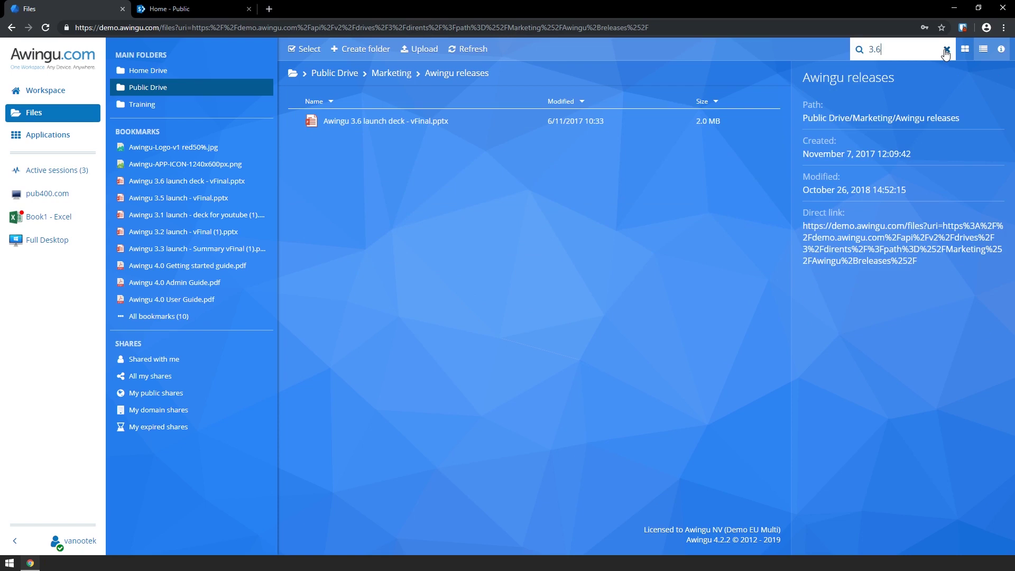
Select Awingu 3.6 launch deck - vFinal.pptx and choose Share from its context menu
click(297, 122)
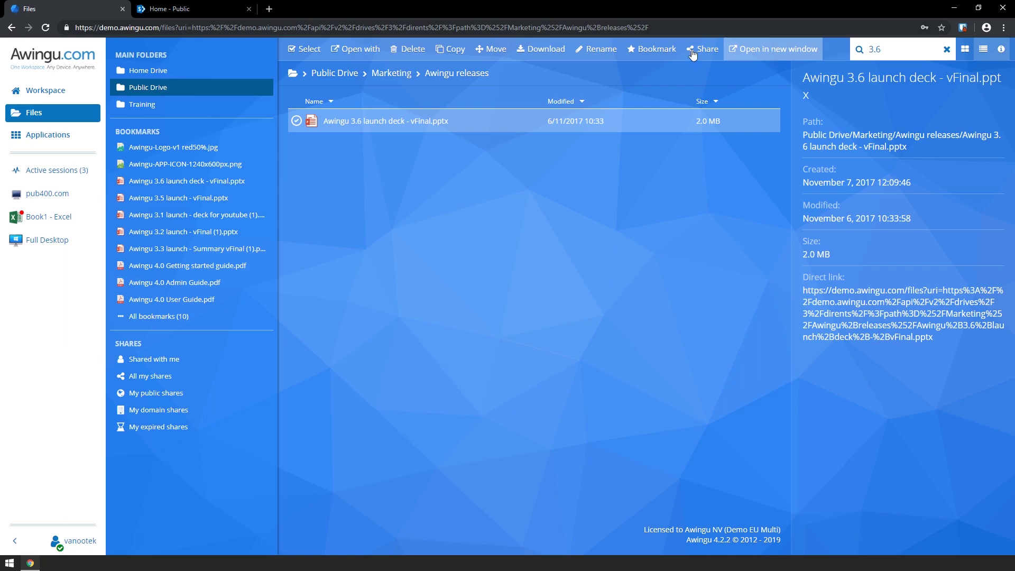
right_click(372, 125)
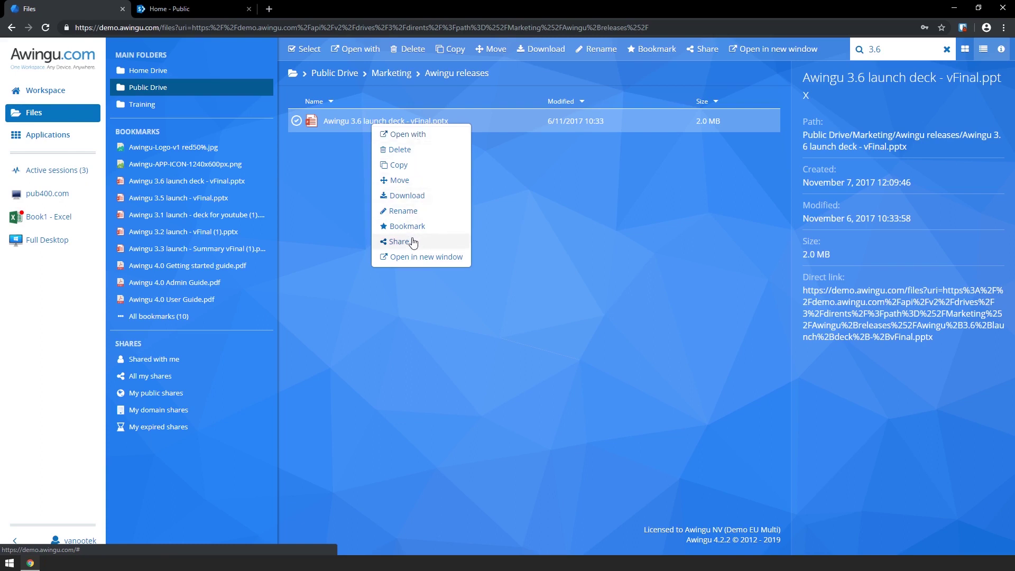
click(413, 241)
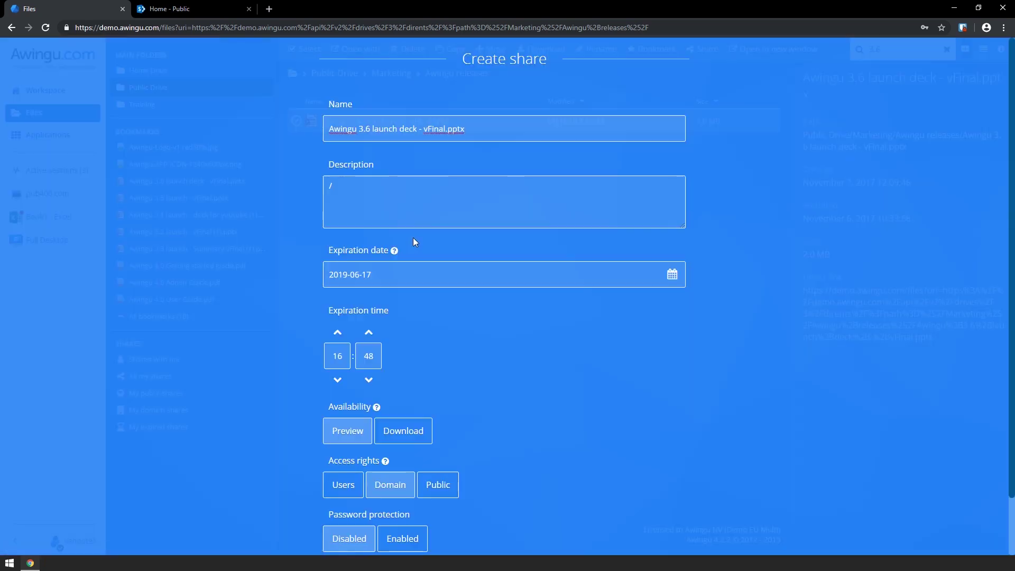
Set the share's expiration to July 17, 2019 at 15:33
click(671, 274)
click(544, 300)
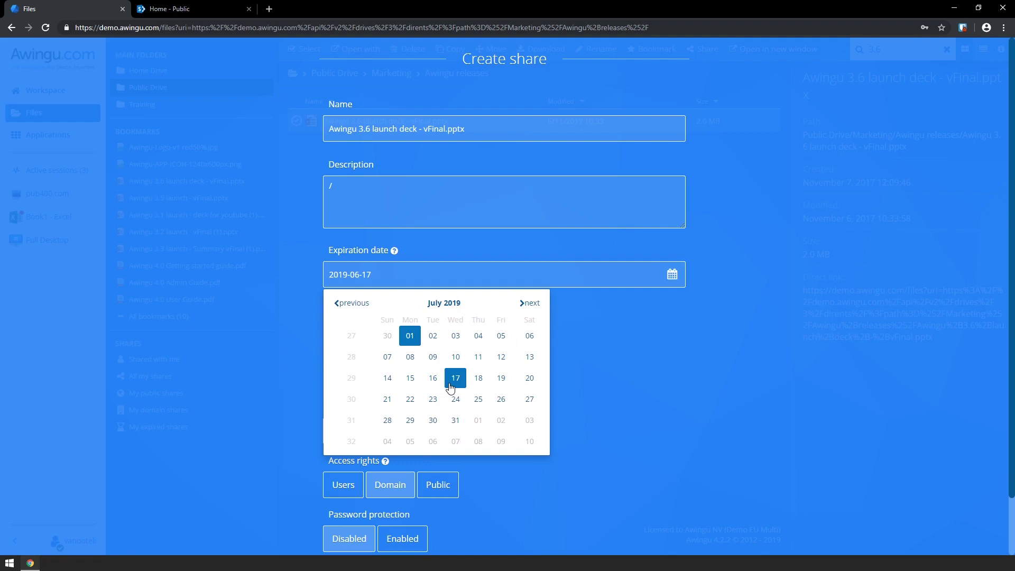
click(450, 385)
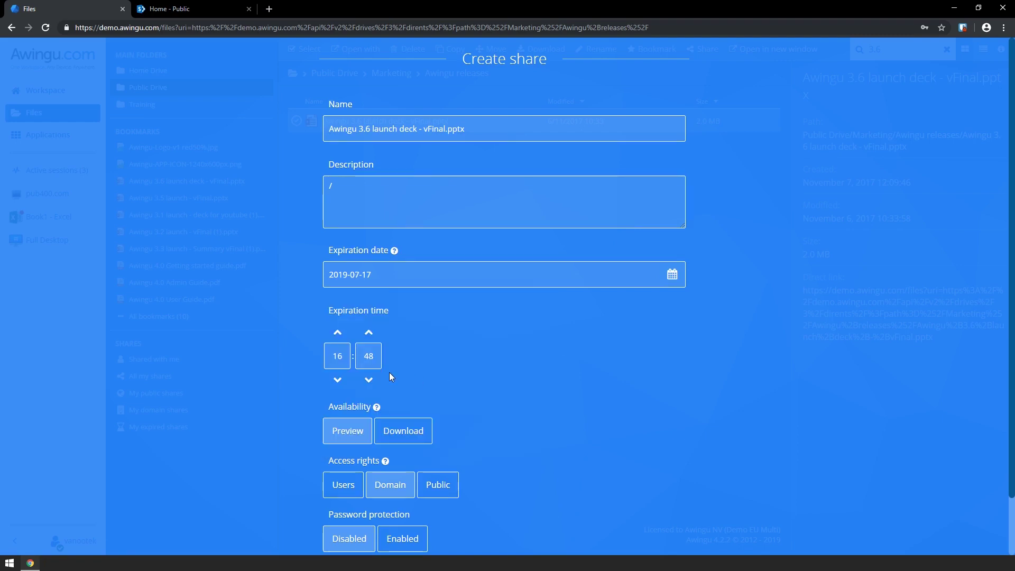
click(335, 380)
click(368, 380)
scroll(365, 382, down, 2)
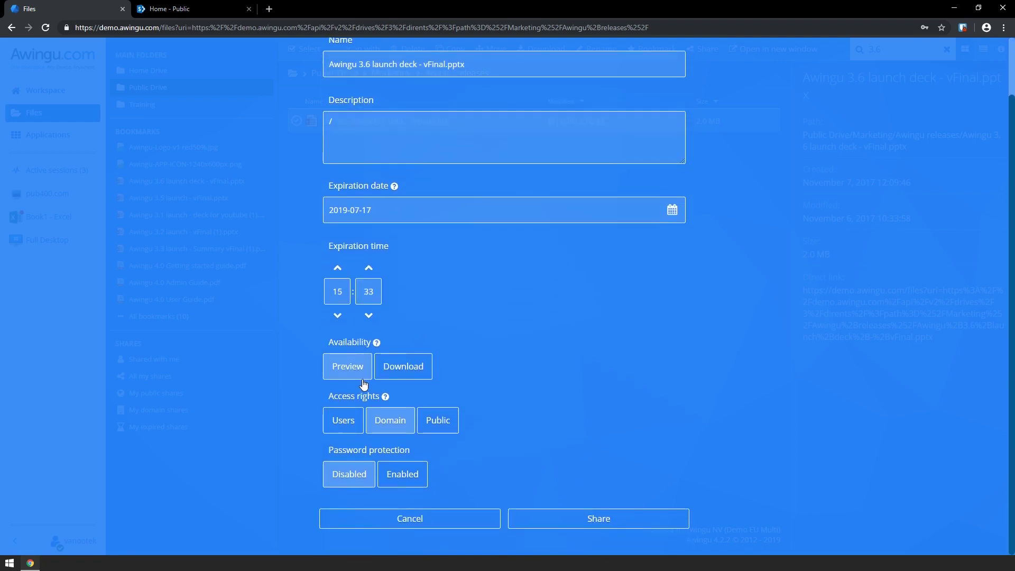
Allow downloading and make the share Public with password protection disabled
click(404, 378)
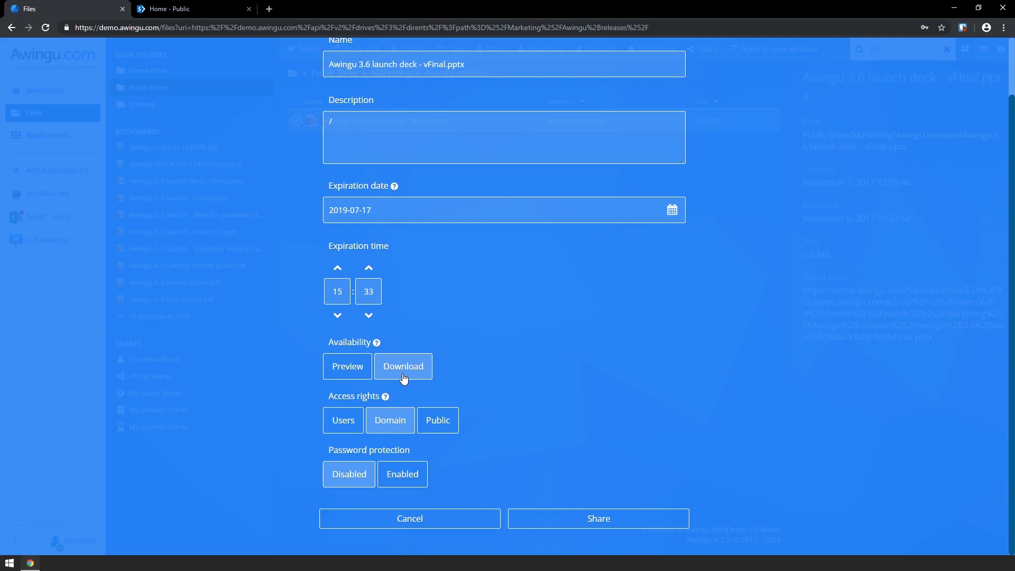
click(339, 425)
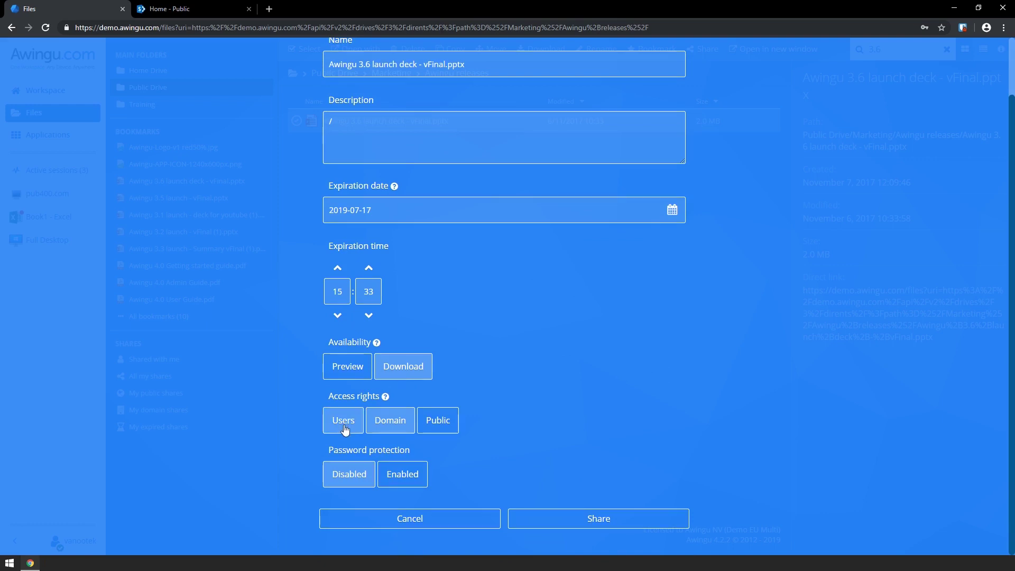
click(340, 445)
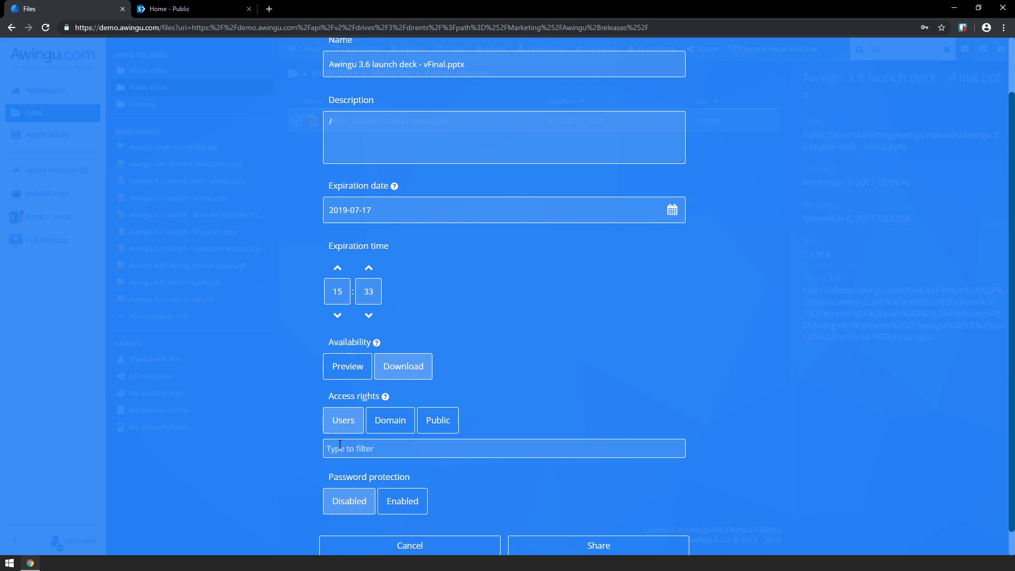
text(test)
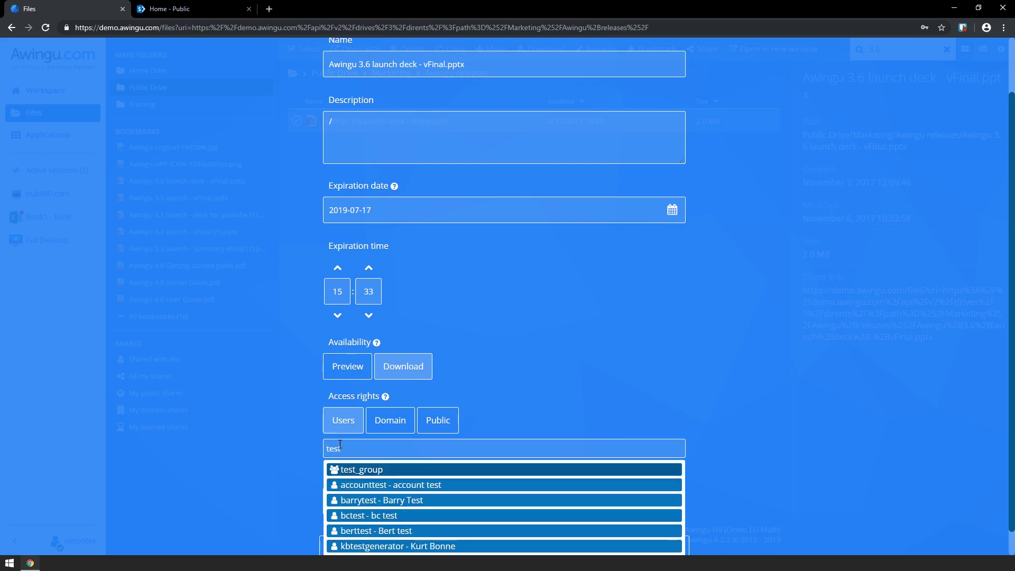
click(357, 470)
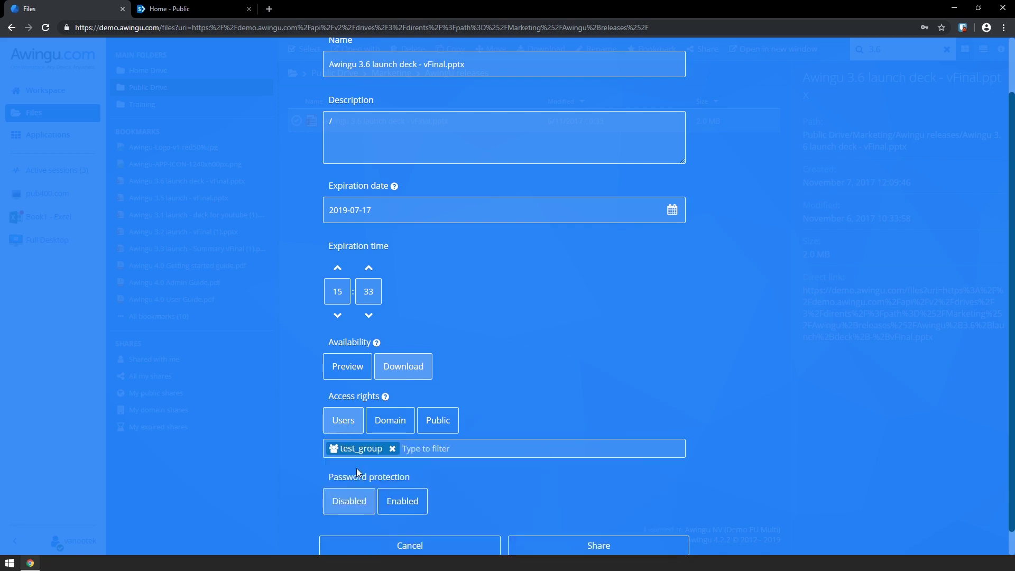
click(396, 425)
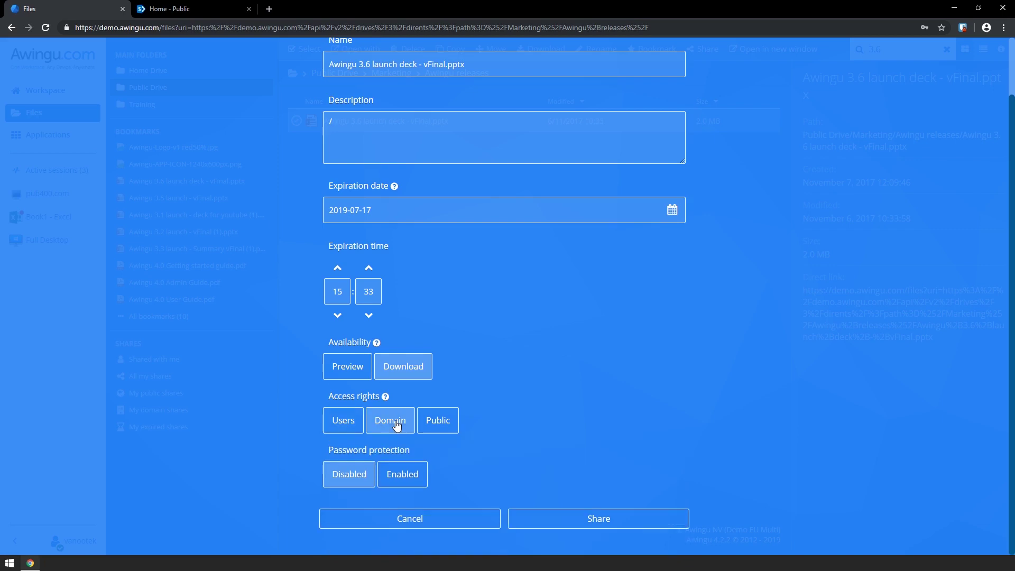
click(435, 424)
click(398, 477)
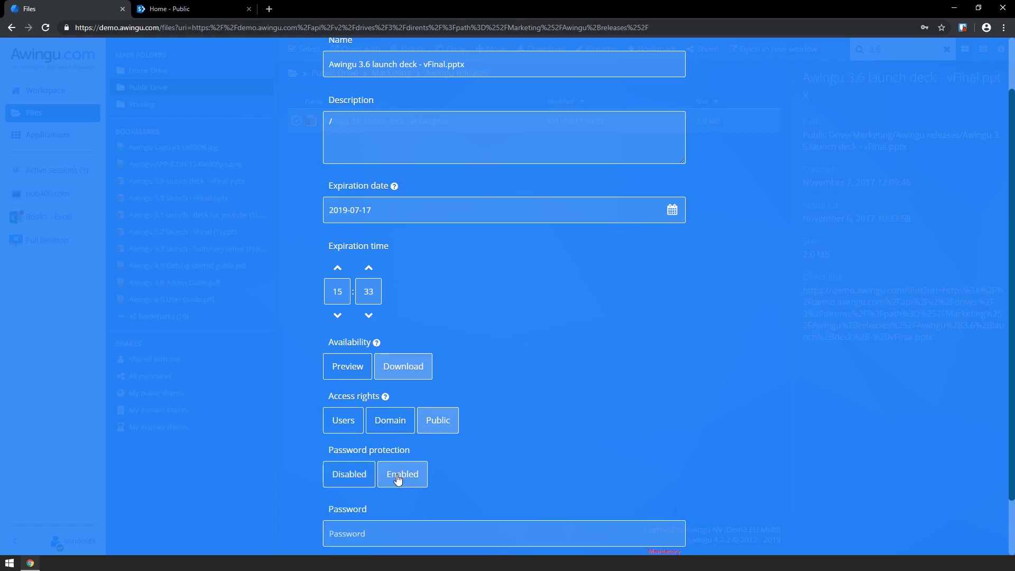
click(345, 481)
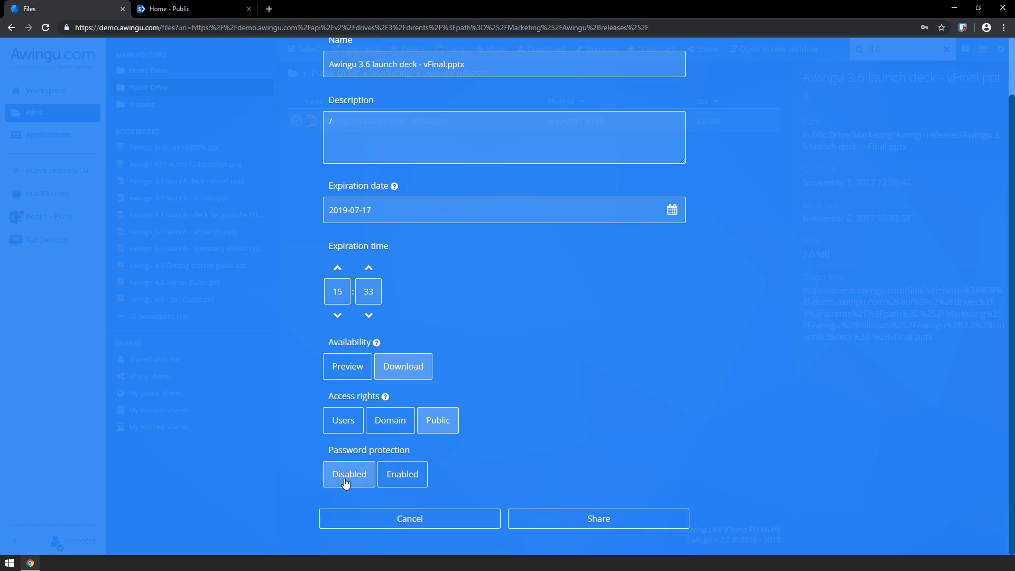
Create the share, select its generated link, and close the share dialog
click(578, 515)
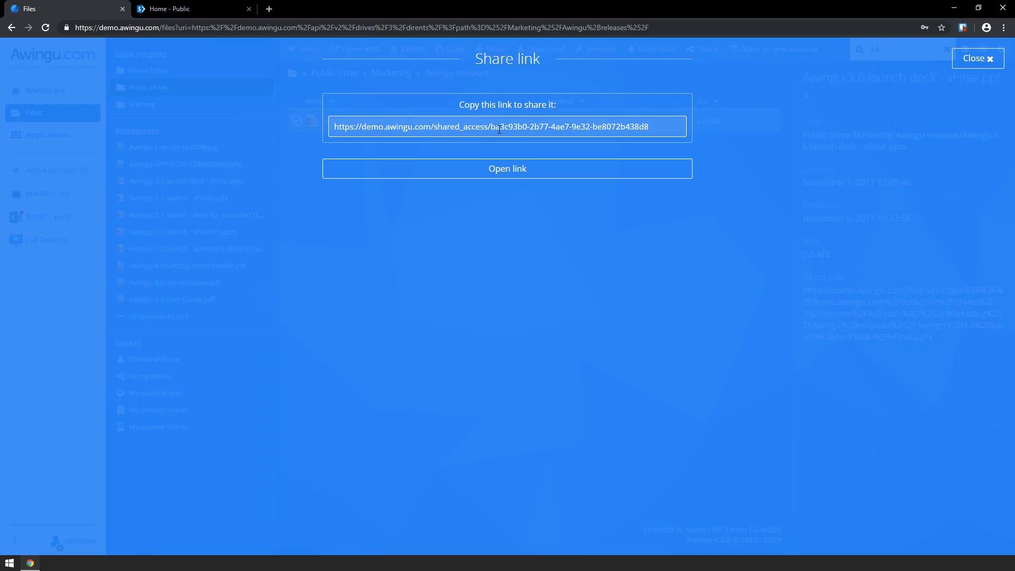
click(498, 129)
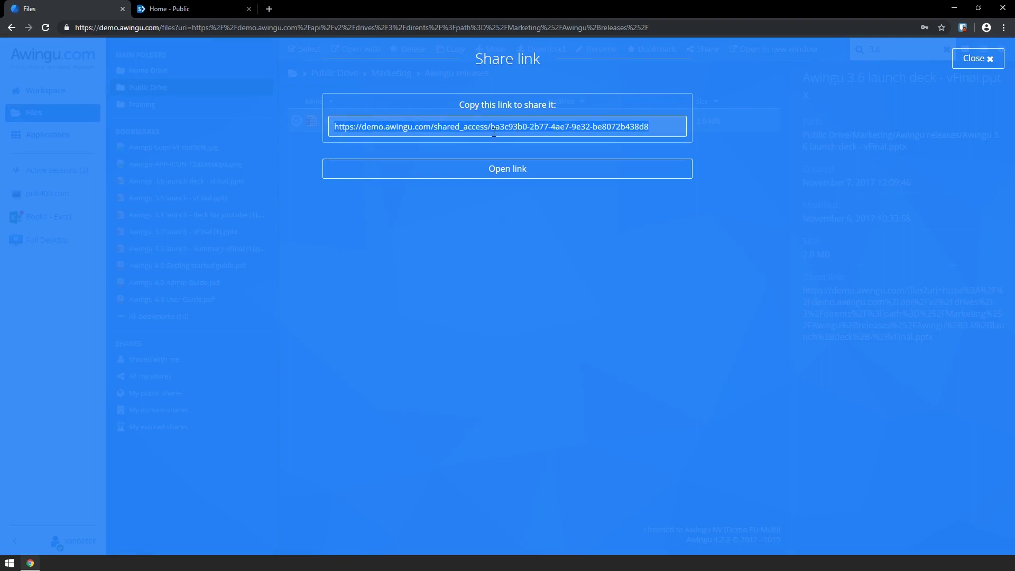
click(976, 58)
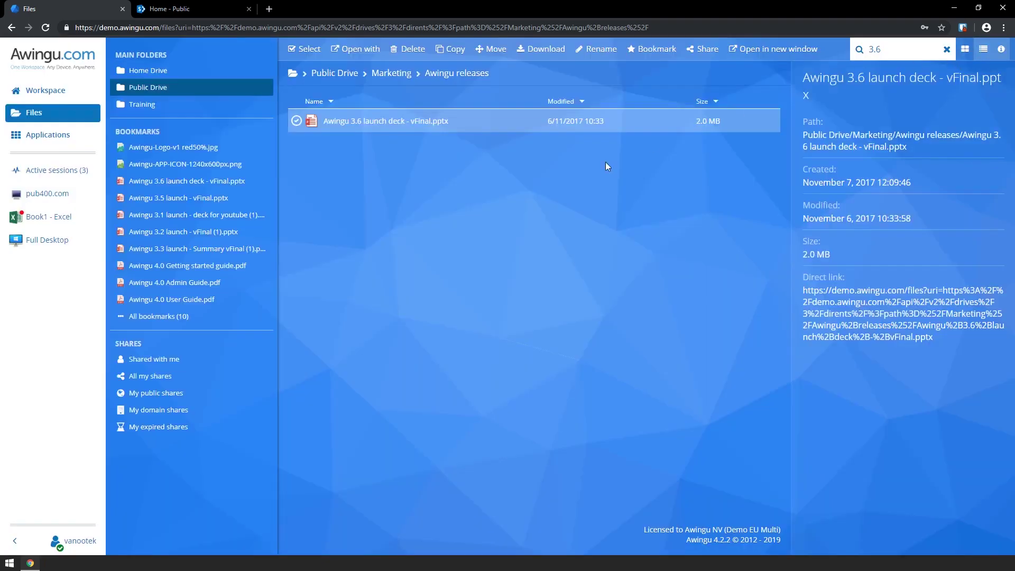
List All my shares and select the Awingu 3.3 launch share
click(214, 380)
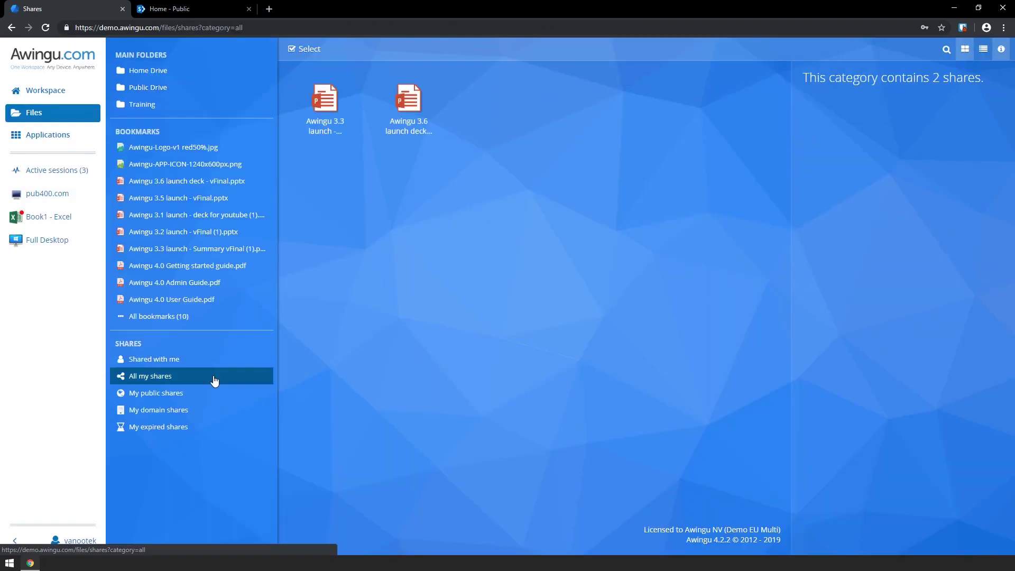
click(347, 84)
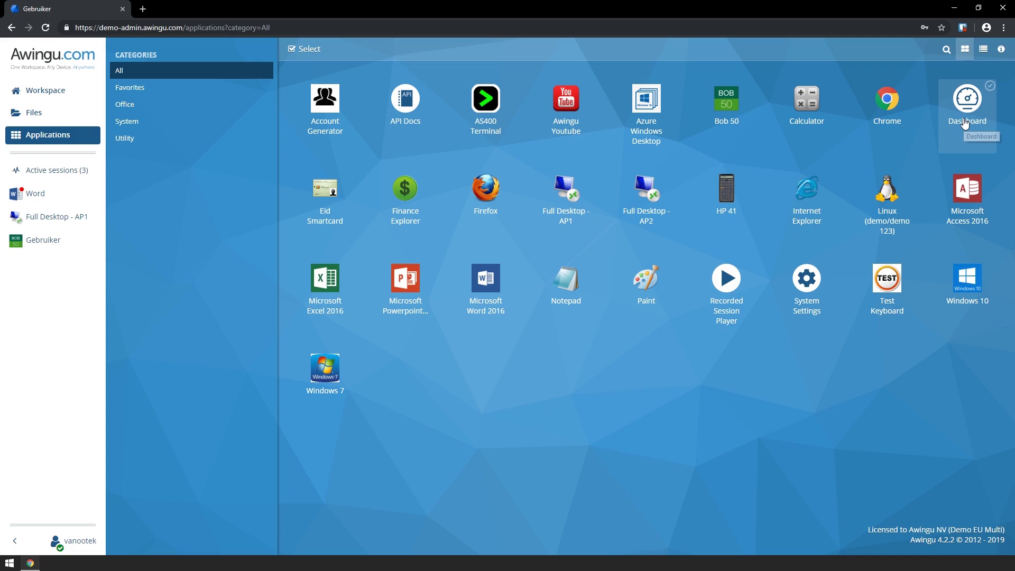
Launch Dashboard and expand the active user's session row to reveal its three app sessions
click(965, 122)
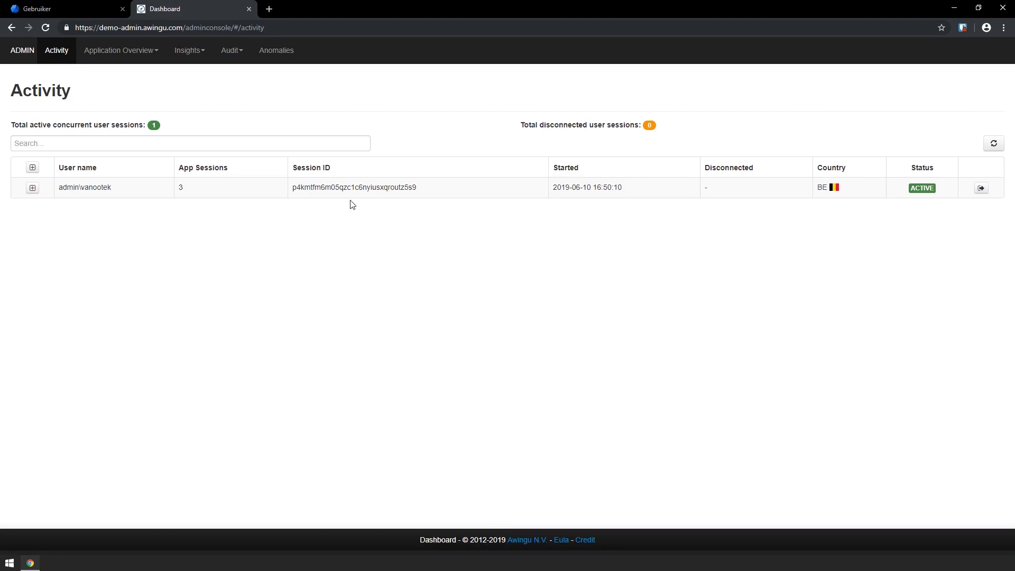
drag(118, 191, 59, 189)
click(61, 193)
click(32, 188)
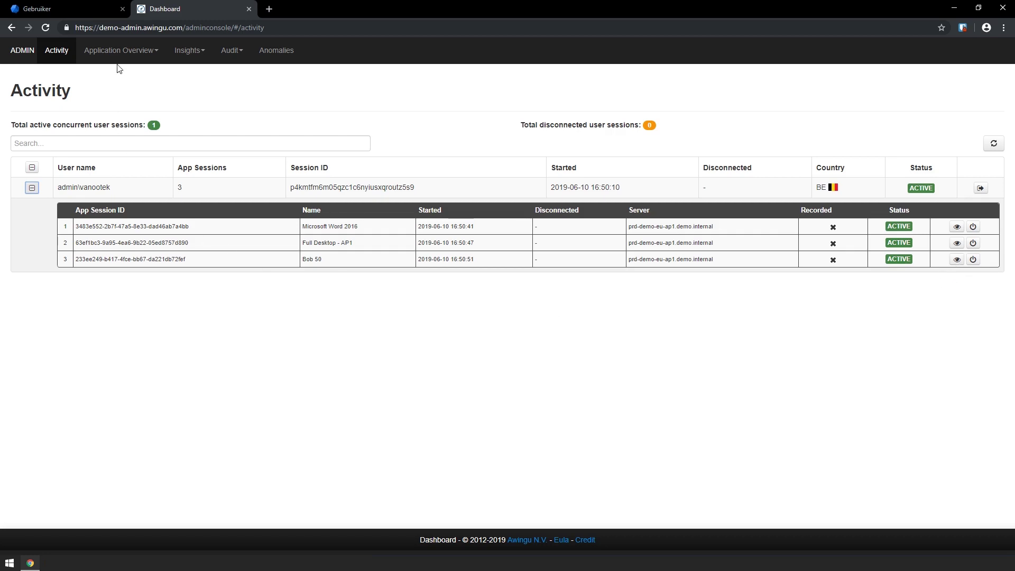
View the Application Servers and Applications lists under Application Overview
click(135, 51)
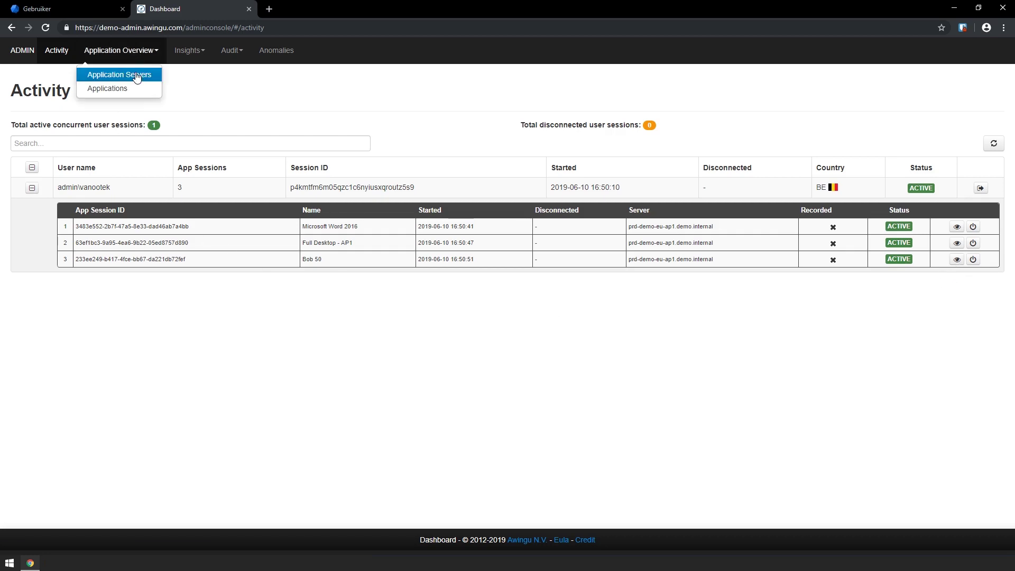
click(137, 77)
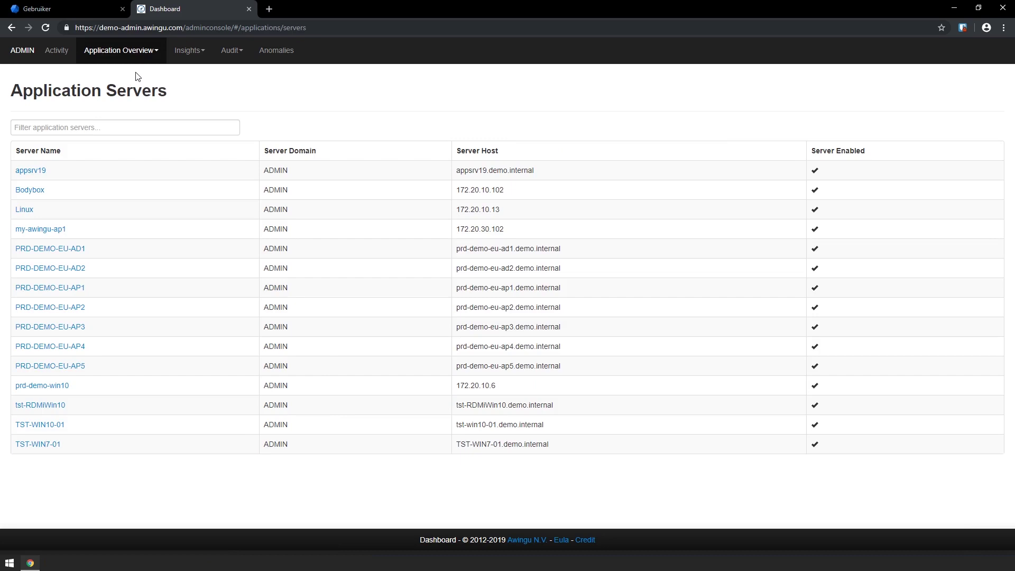
click(139, 53)
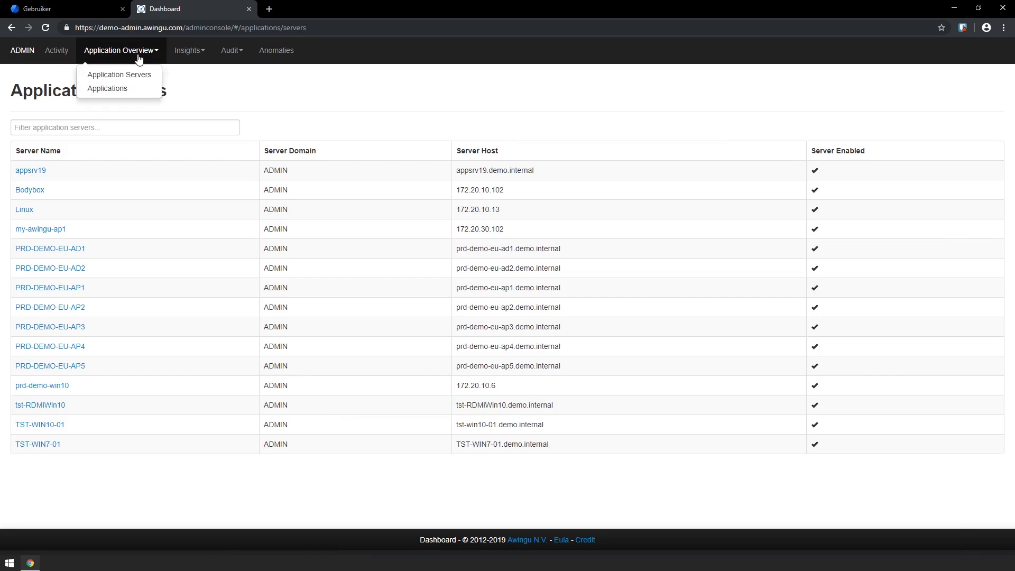
click(134, 90)
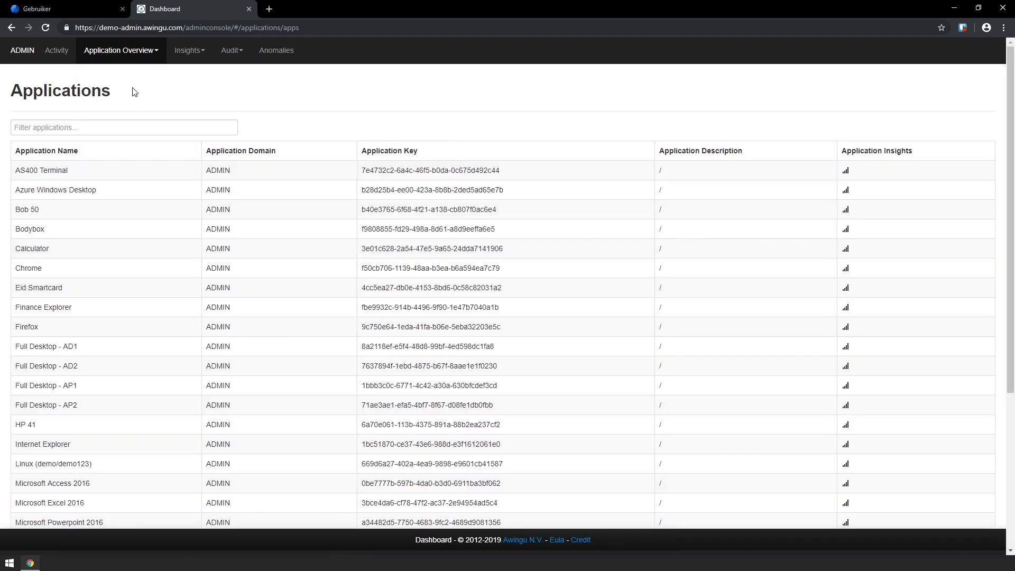
View the Application Usage and OS And Browser insights, then the User Sessions audit report
click(189, 53)
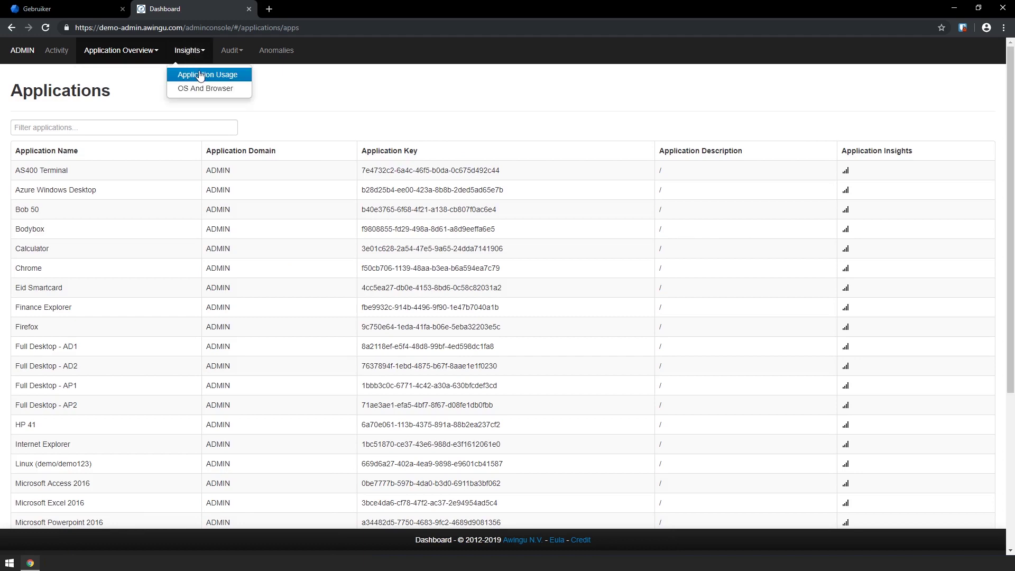
click(200, 77)
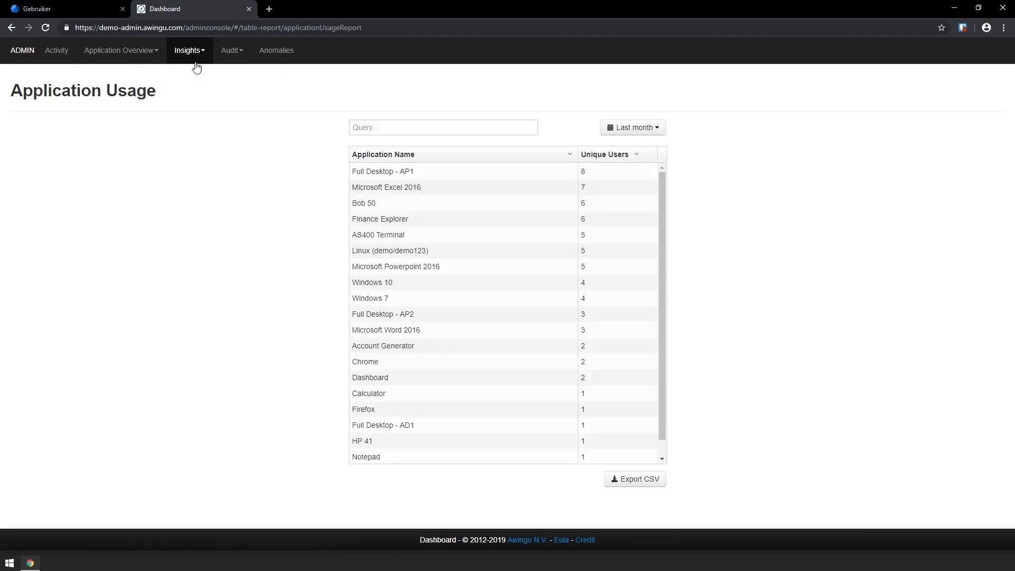
click(195, 53)
click(195, 88)
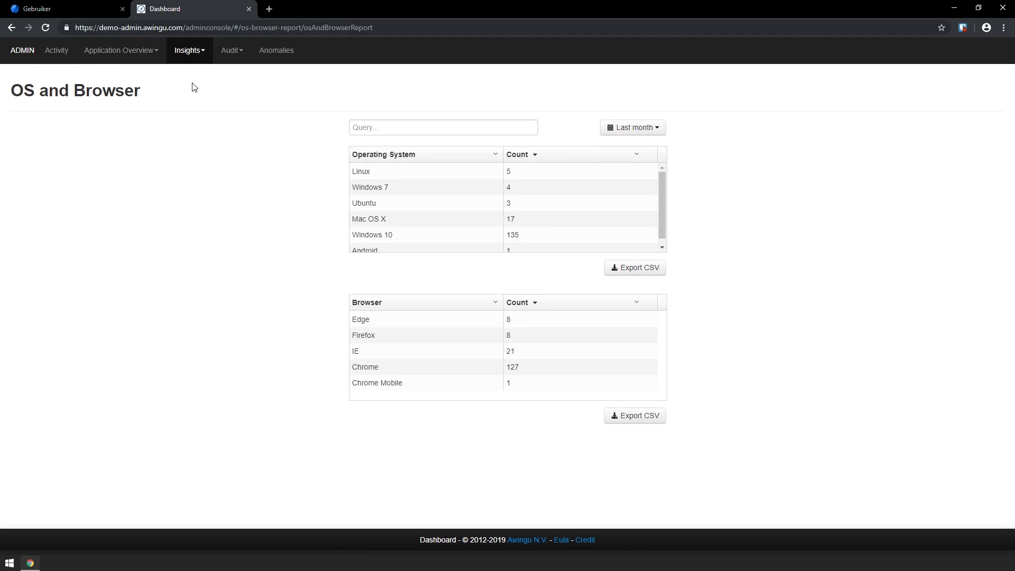
click(232, 51)
click(248, 78)
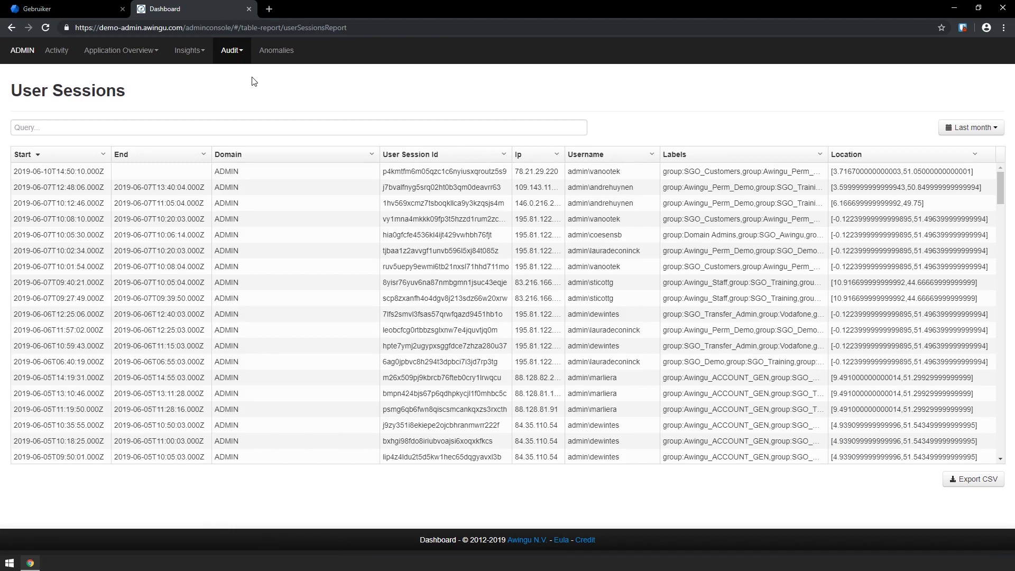
Show the Application Sessions and Shares audit reports, then the Anomalies report
click(233, 53)
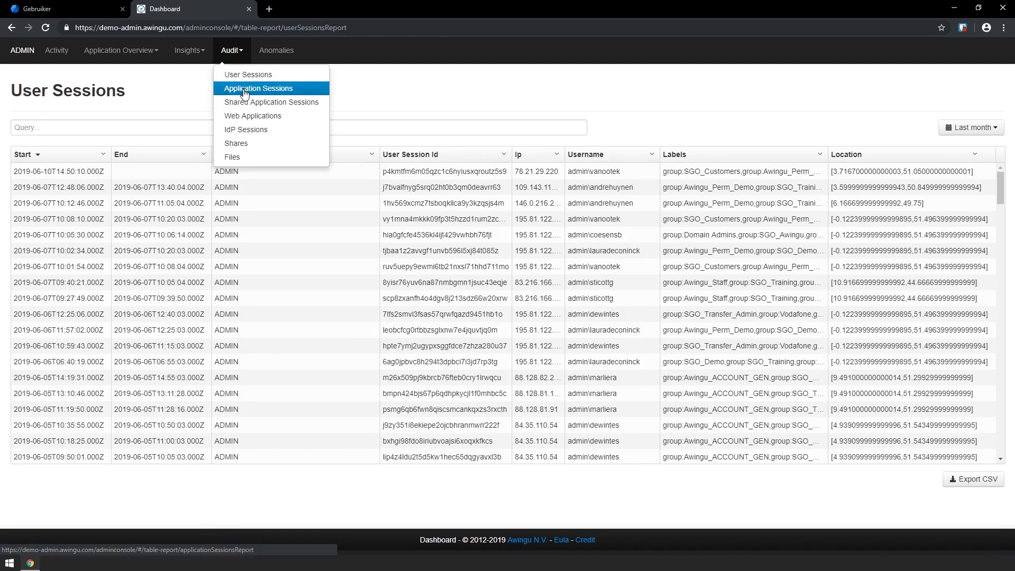
click(243, 93)
click(231, 55)
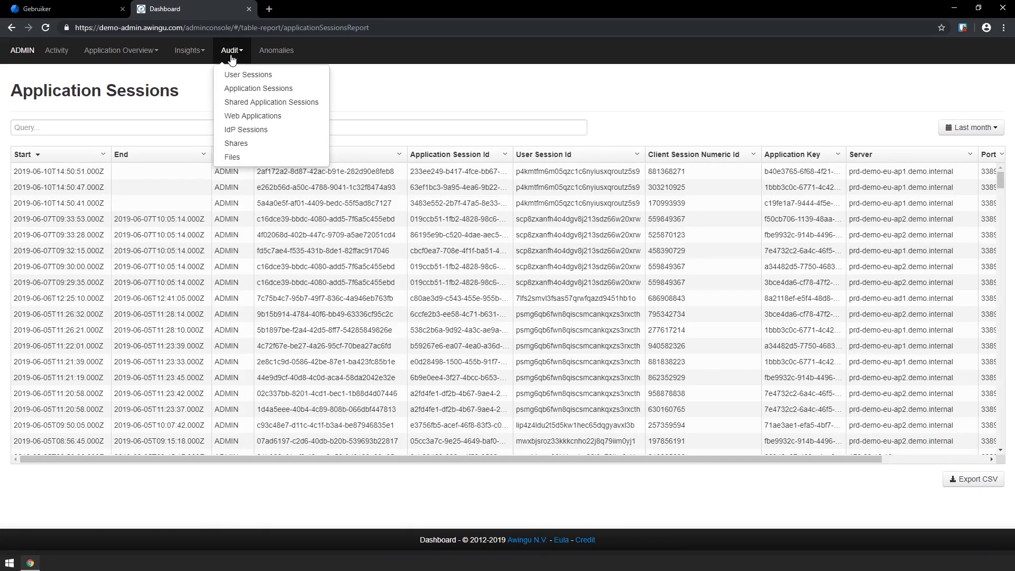
click(236, 144)
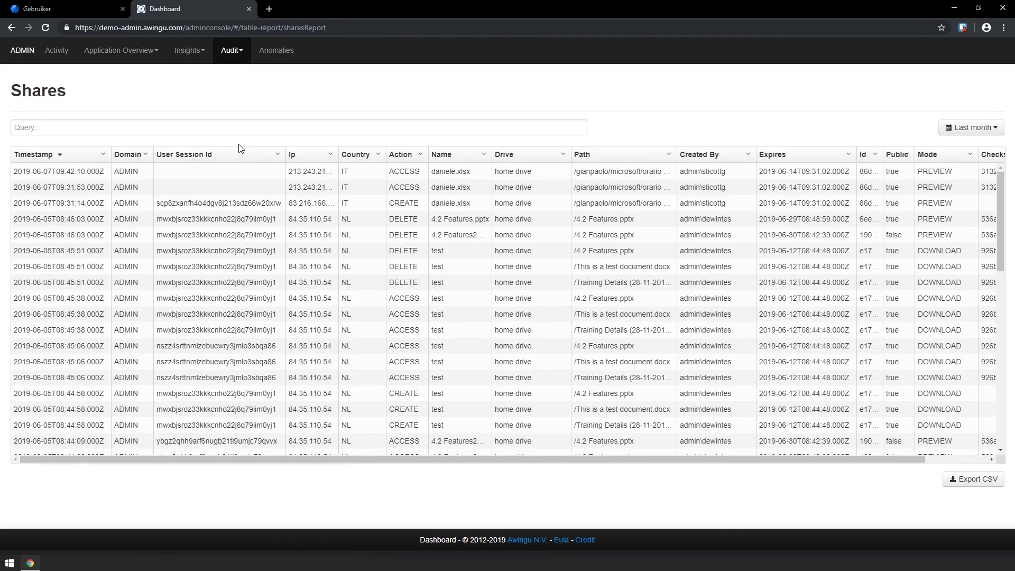
click(287, 57)
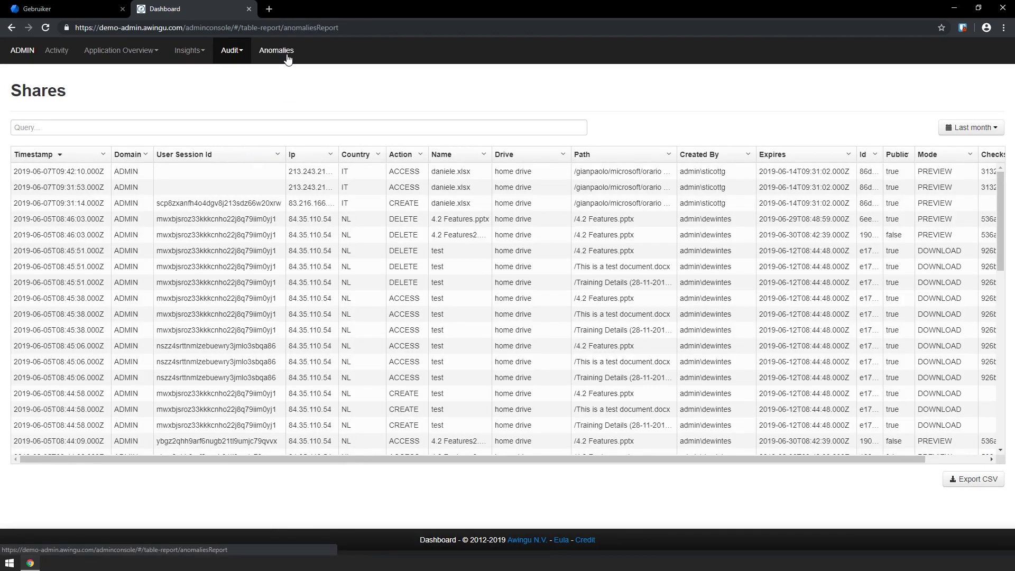